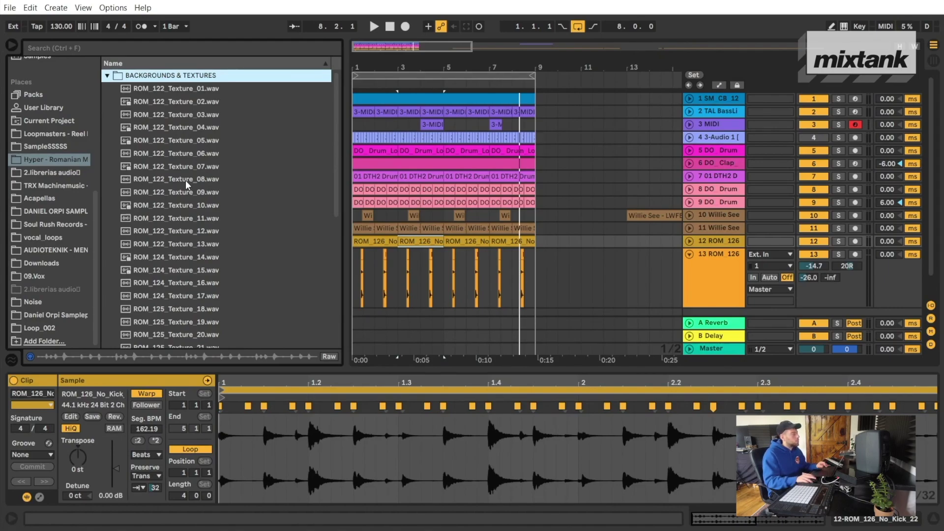
Audition the samples in the BACKGROUNDS & TEXTURES folder, from ROM_122_Texture_12 through ROM_126_Texture_31
{"action": "left_click", "coordinate": [184, 221]}
{"action": "left_click", "coordinate": [198, 232]}
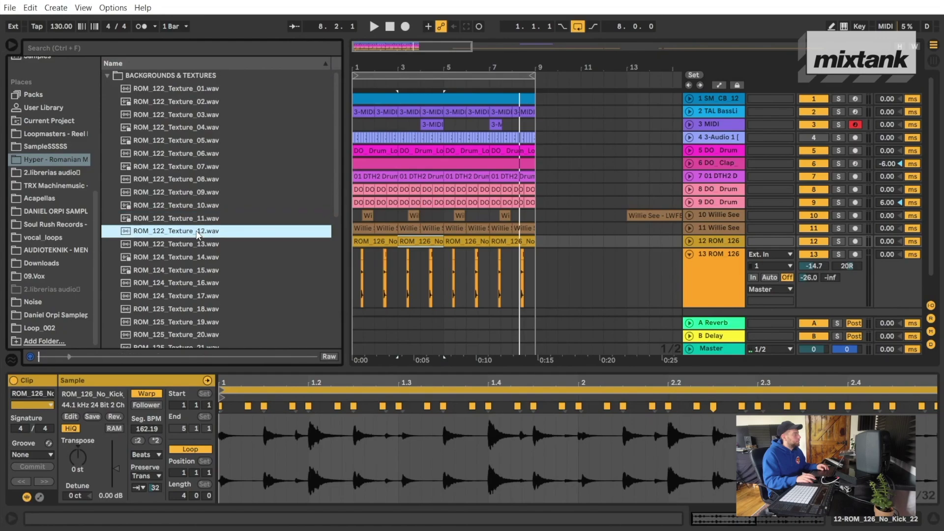
{"action": "left_click", "coordinate": [210, 299]}
{"action": "scroll", "coordinate": [210, 301], "scroll_direction": "down", "scroll_amount": 1}
{"action": "left_click", "coordinate": [210, 299]}
{"action": "scroll", "coordinate": [210, 301], "scroll_direction": "down", "scroll_amount": 1}
{"action": "left_click", "coordinate": [210, 299]}
{"action": "left_click", "coordinate": [210, 305]}
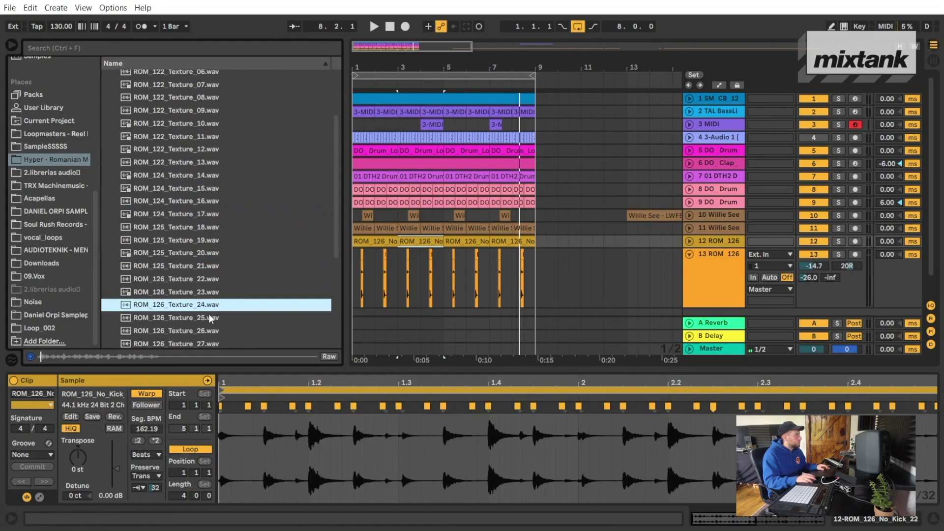
{"action": "left_click", "coordinate": [211, 319]}
{"action": "left_click", "coordinate": [210, 332]}
{"action": "scroll", "coordinate": [211, 339], "scroll_direction": "down", "scroll_amount": 1}
{"action": "left_click", "coordinate": [211, 329]}
{"action": "scroll", "coordinate": [212, 325], "scroll_direction": "down", "scroll_amount": 1}
{"action": "left_click", "coordinate": [216, 311]}
{"action": "left_click", "coordinate": [218, 301]}
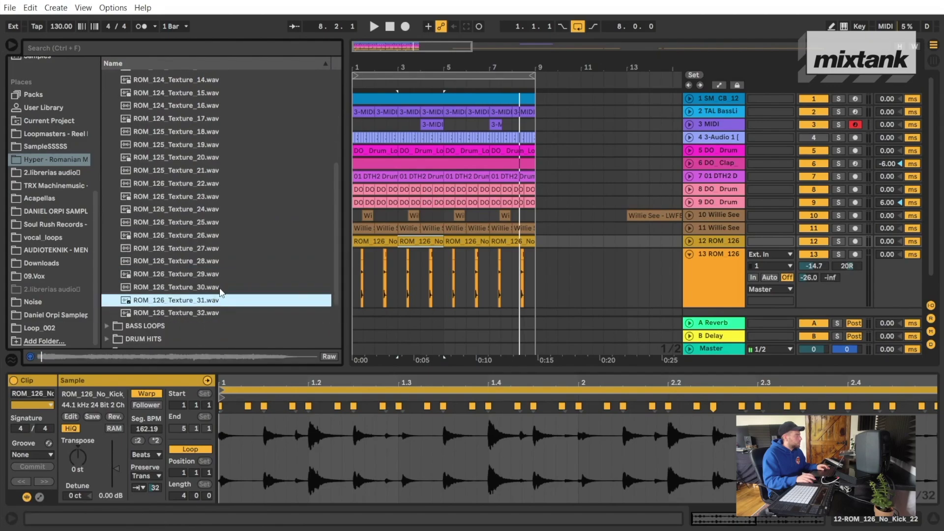
{"action": "left_click", "coordinate": [220, 290]}
{"action": "left_click", "coordinate": [208, 278]}
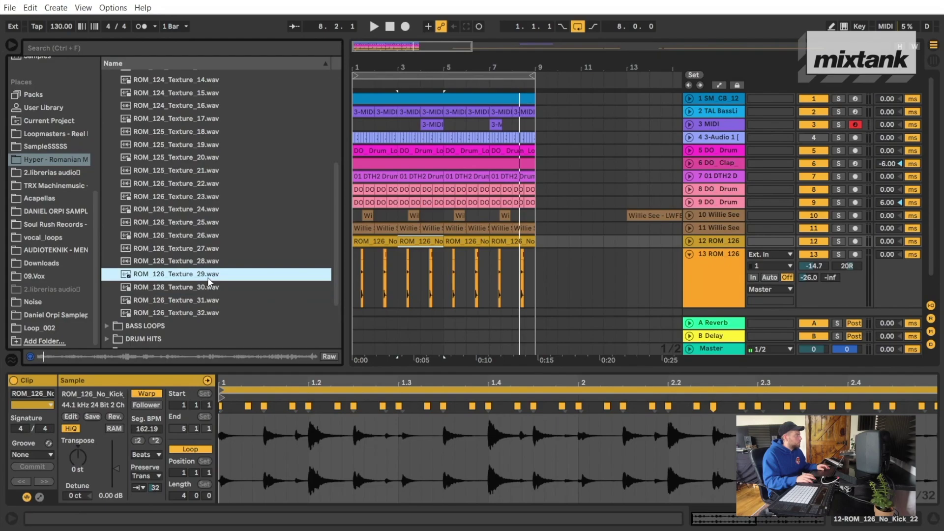
Add ROM_126_Texture_29.wav at bar 1 on a new audio track below track 13, solo it and play it briefly
{"action": "scroll", "coordinate": [689, 231], "scroll_direction": "down", "scroll_amount": 1}
{"action": "left_click_drag", "start_coordinate": [171, 277], "coordinate": [358, 302]}
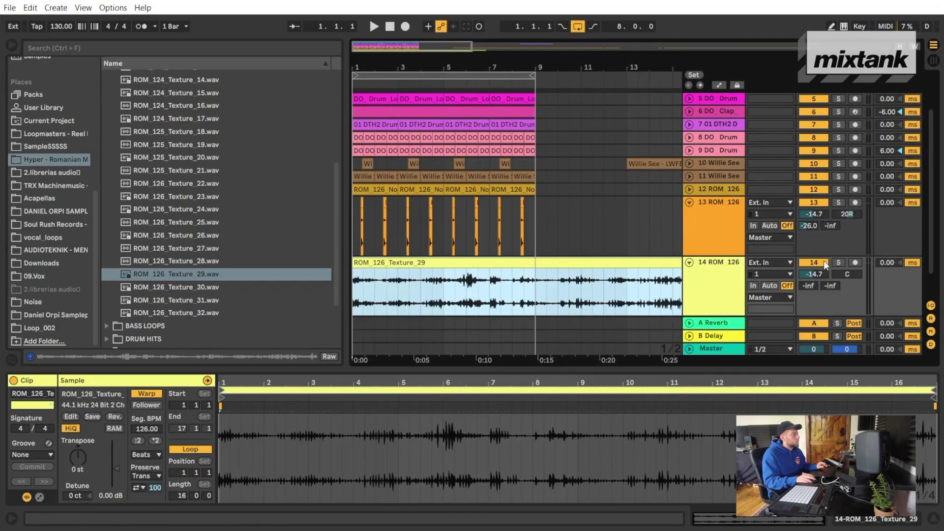
{"action": "left_click", "coordinate": [839, 263]}
{"action": "key", "text": "space"}
{"action": "key", "text": "space"}
Commit a groove to the texture clip, turn its transient loop mode off and set the transient envelope to 28
{"action": "left_click", "coordinate": [34, 449]}
{"action": "left_click", "coordinate": [37, 477]}
{"action": "left_click", "coordinate": [47, 465]}
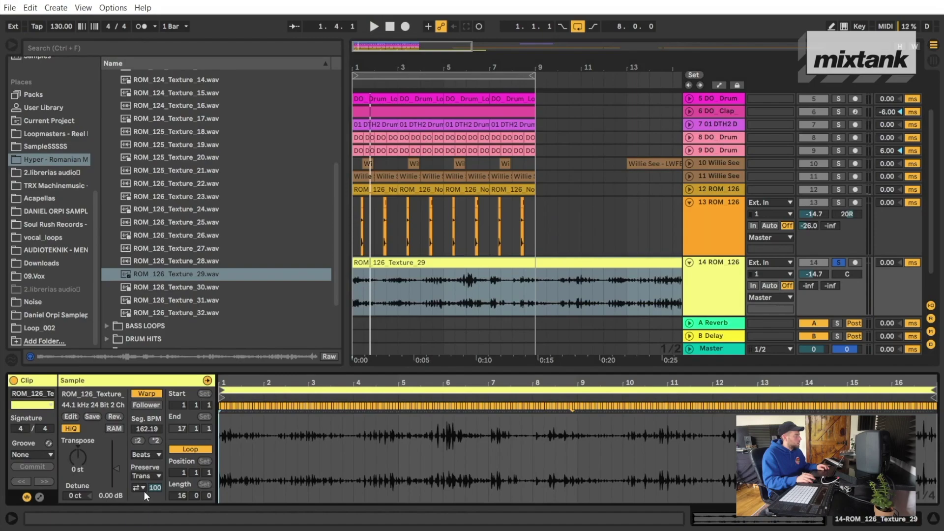
{"action": "left_click_drag", "start_coordinate": [153, 488], "coordinate": [155, 497]}
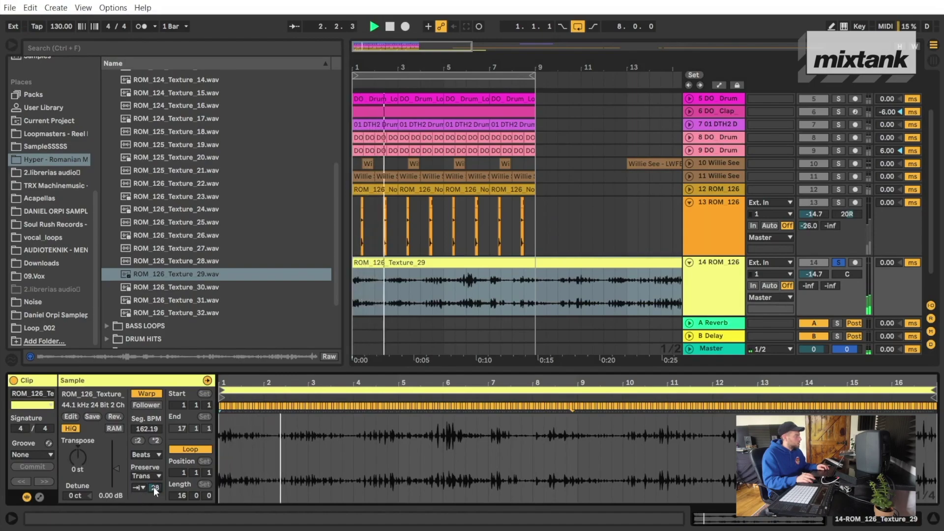
Unsolo the texture track and consolidate its section from bar 1 to bar 9 into a single clip
{"action": "left_click", "coordinate": [448, 282]}
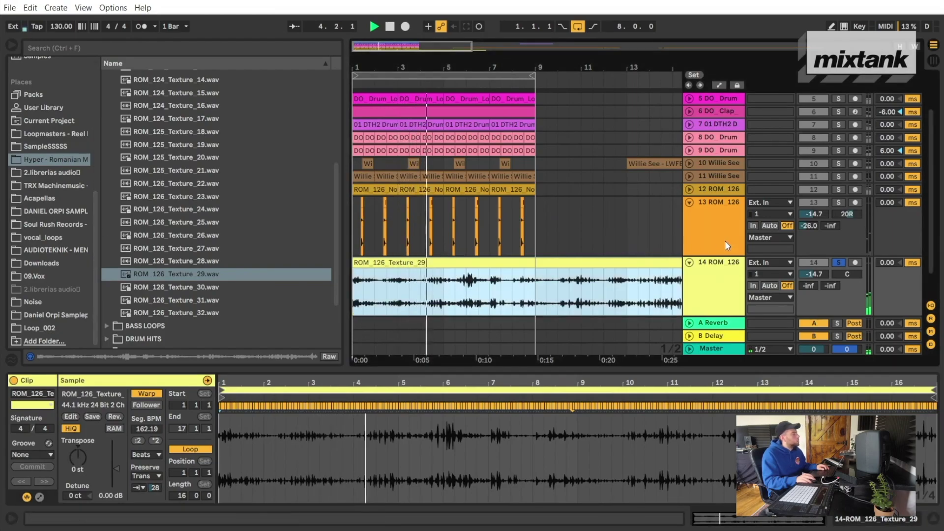
{"action": "left_click", "coordinate": [838, 263]}
{"action": "left_click_drag", "start_coordinate": [527, 278], "coordinate": [358, 290]}
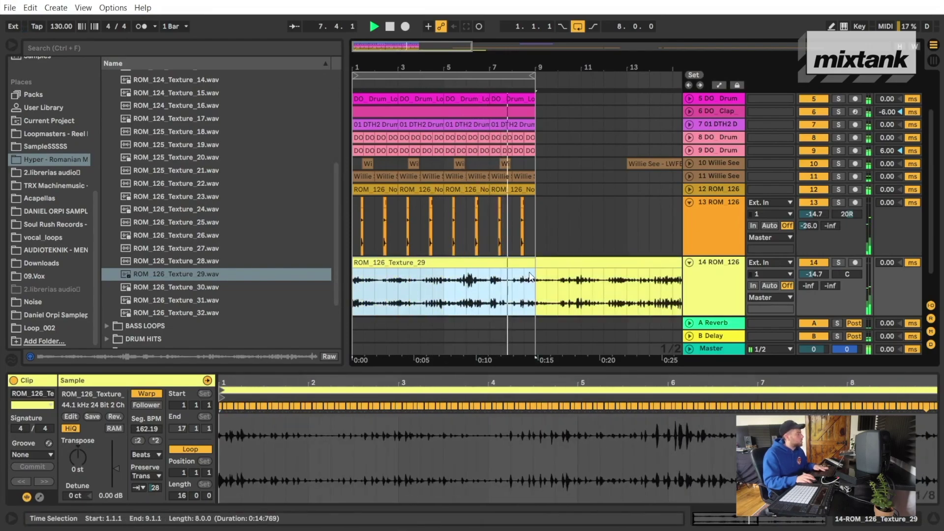
{"action": "key", "text": "ctrl+j"}
{"action": "left_click", "coordinate": [451, 290]}
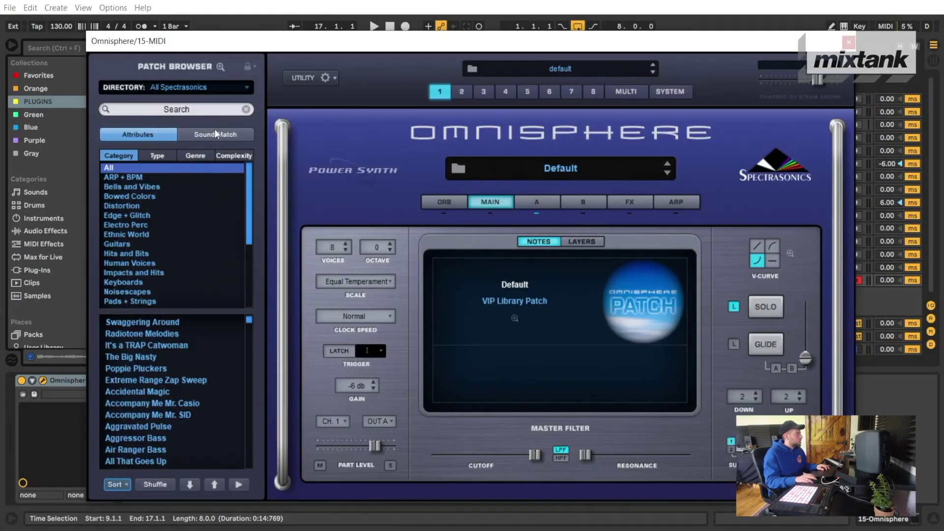
Filter Omnisphere's patches by the Textures - Soundscapes category and try Fuse Swells 4, Future Syntheswell and Galilean Moons
{"action": "left_click_drag", "start_coordinate": [247, 193], "coordinate": [252, 262]}
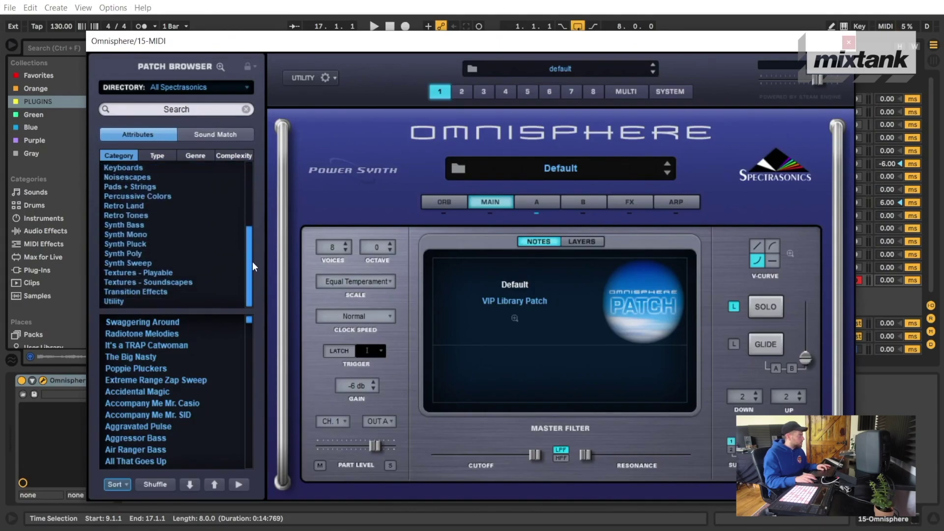
{"action": "left_click", "coordinate": [170, 282]}
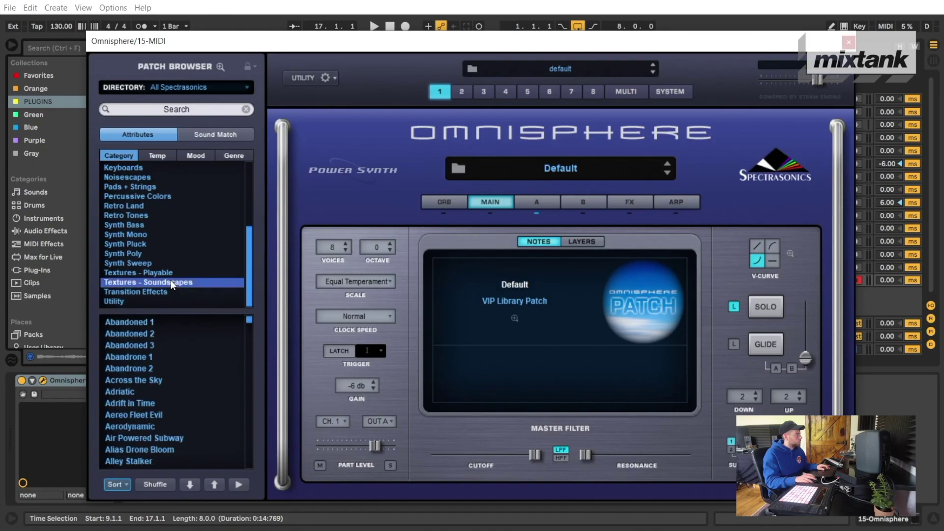
{"action": "left_click_drag", "start_coordinate": [251, 320], "coordinate": [250, 366]}
{"action": "left_click", "coordinate": [183, 414]}
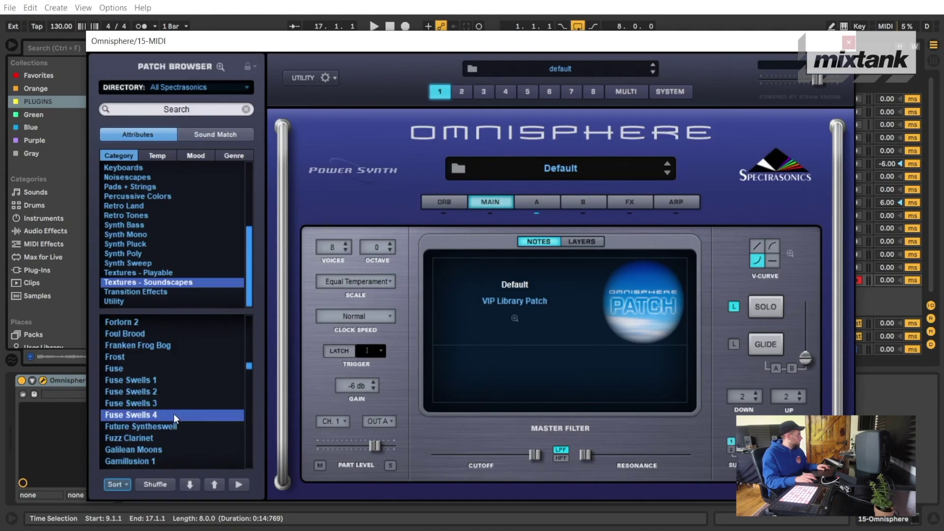
{"action": "key", "text": "Down"}
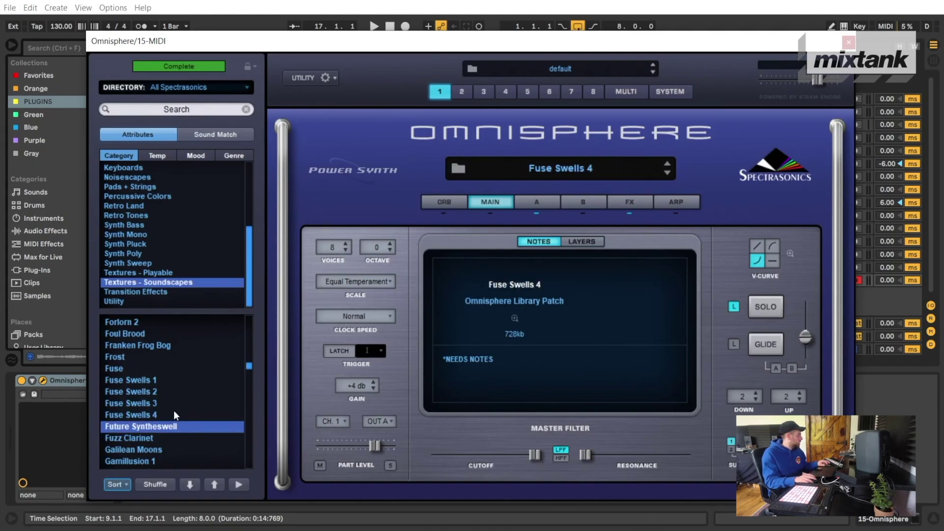
{"action": "left_click", "coordinate": [179, 452]}
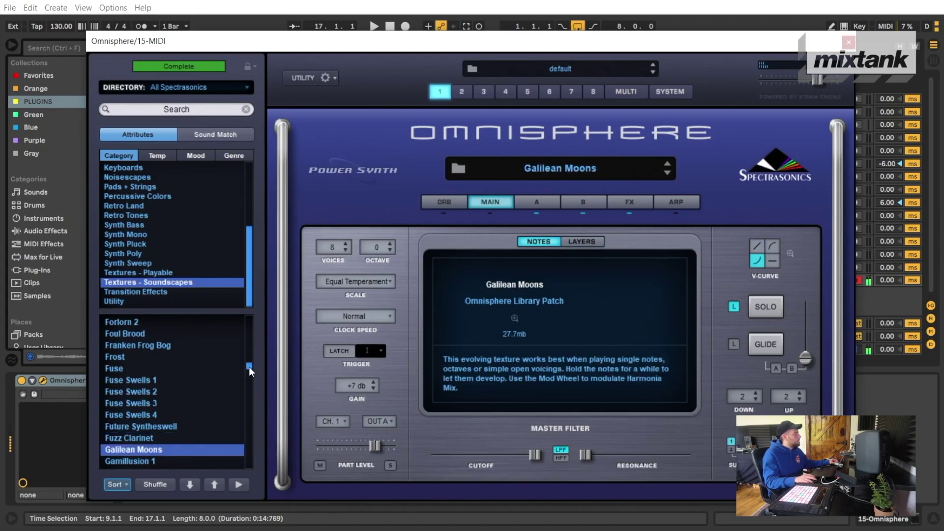
Audition more soundscape patches, including Geodesic, Ghosts in the Secret City 1, Glasswaves 2, Glisten to Me and Great Wall of China
{"action": "left_click_drag", "start_coordinate": [249, 367], "coordinate": [249, 369]}
{"action": "left_click", "coordinate": [191, 391]}
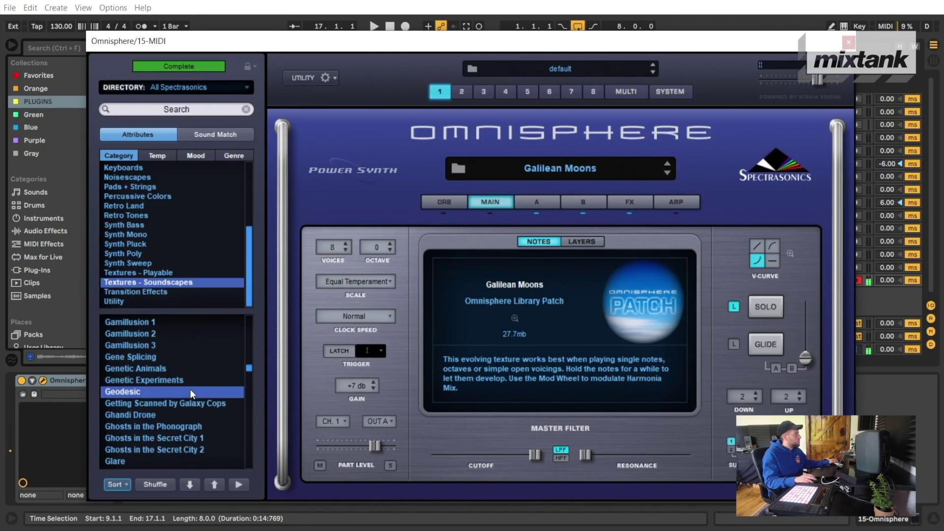
{"action": "left_click", "coordinate": [159, 436]}
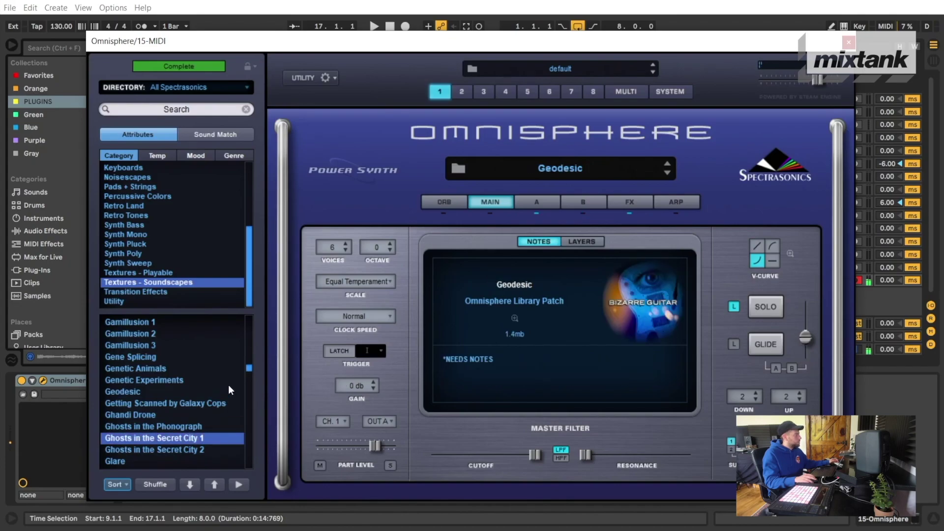
{"action": "left_click_drag", "start_coordinate": [250, 368], "coordinate": [250, 371]}
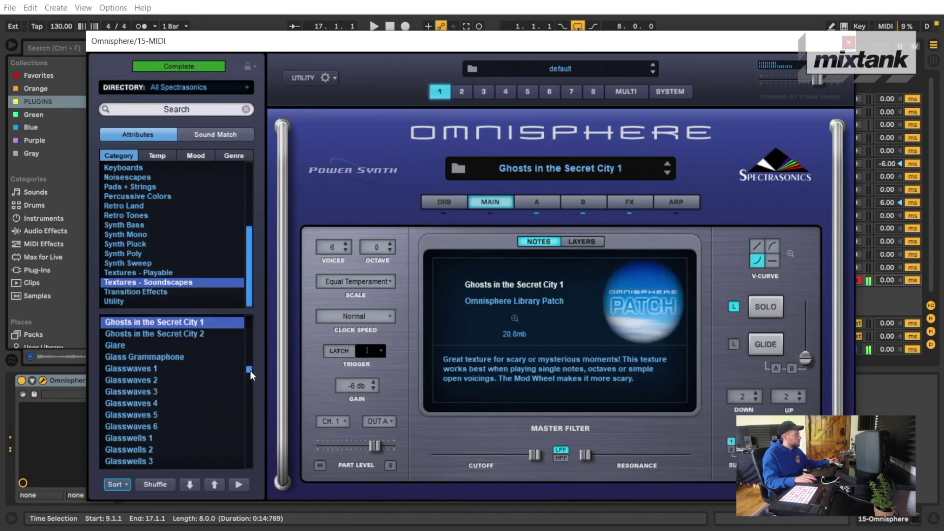
{"action": "left_click", "coordinate": [173, 381]}
{"action": "scroll", "coordinate": [212, 391], "scroll_direction": "down", "scroll_amount": 2}
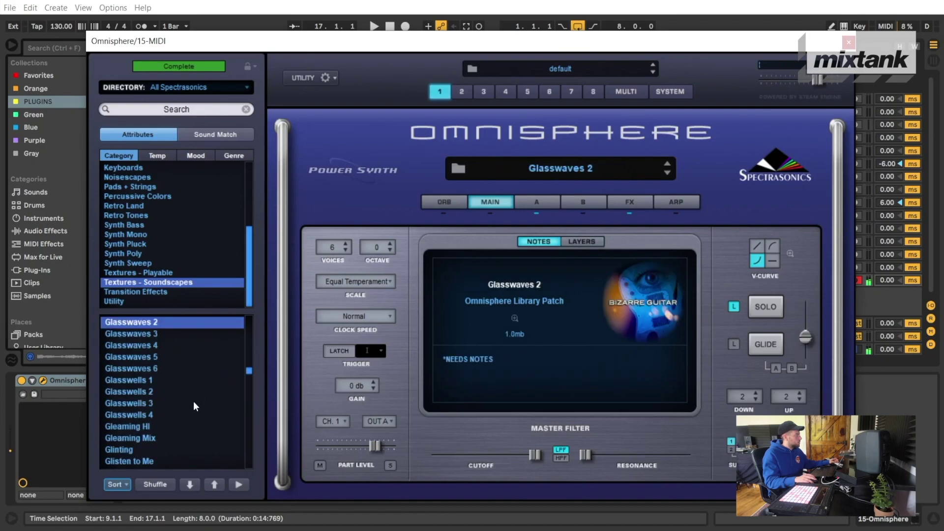
{"action": "left_click", "coordinate": [193, 401]}
{"action": "left_click", "coordinate": [156, 460]}
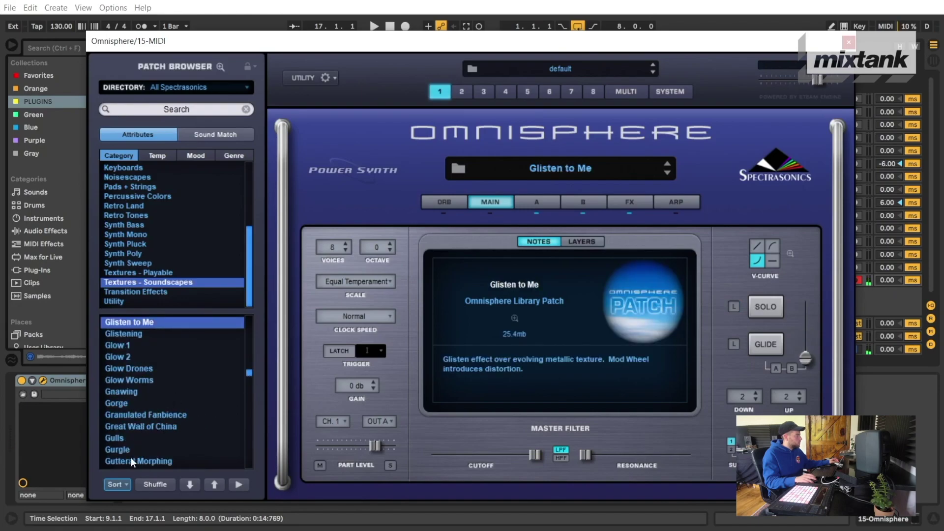
{"action": "left_click", "coordinate": [212, 423]}
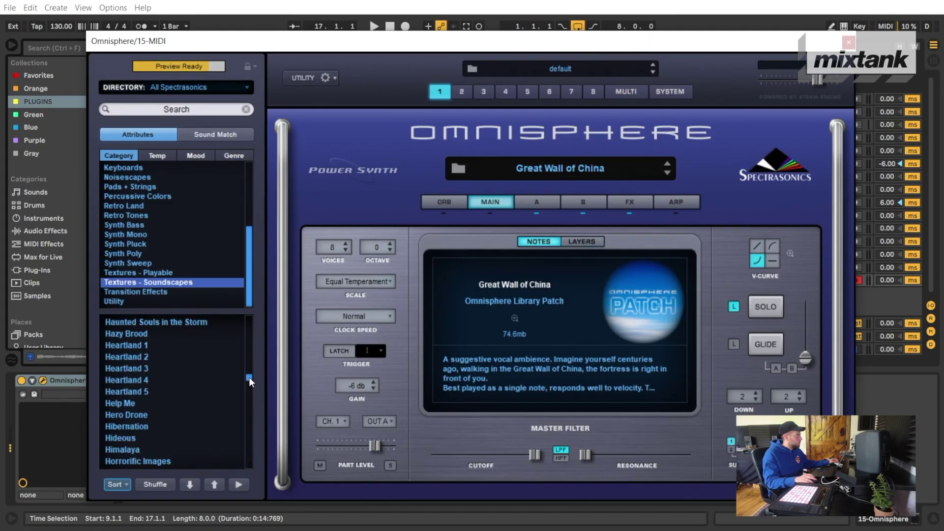
{"action": "left_click", "coordinate": [181, 459]}
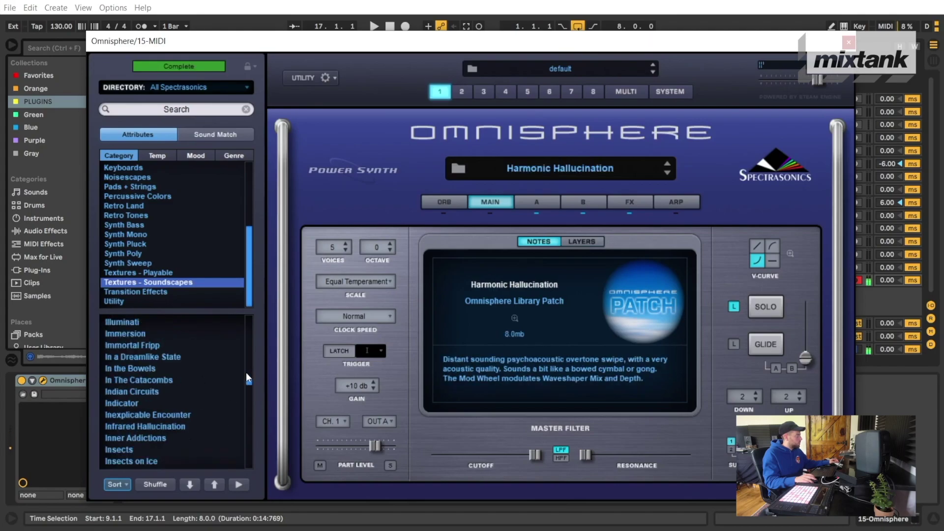
{"action": "scroll", "coordinate": [246, 376], "scroll_direction": "up", "scroll_amount": 10}
{"action": "left_click", "coordinate": [245, 384]}
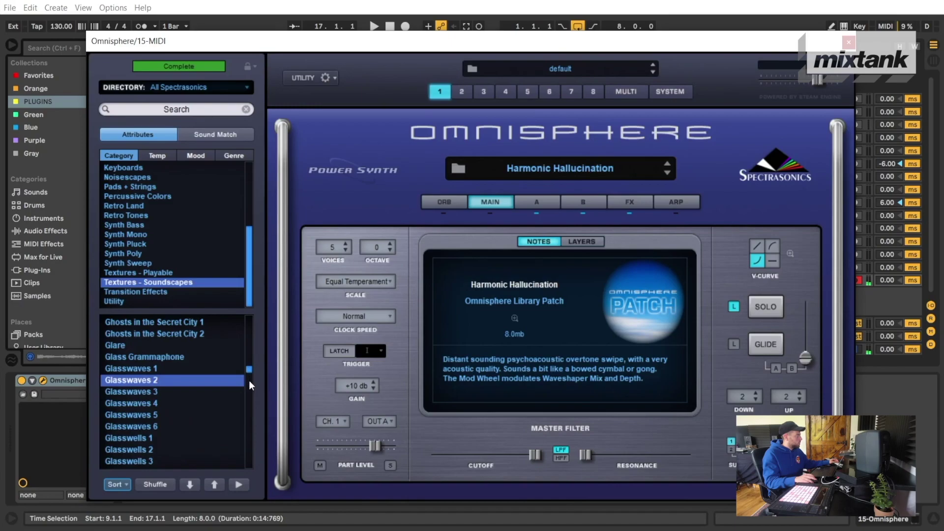
Try Oceanography 3, load the Pixies patch and move the Omnisphere window away from the arrangement
{"action": "left_click_drag", "start_coordinate": [247, 374], "coordinate": [252, 411]}
{"action": "left_click", "coordinate": [203, 361]}
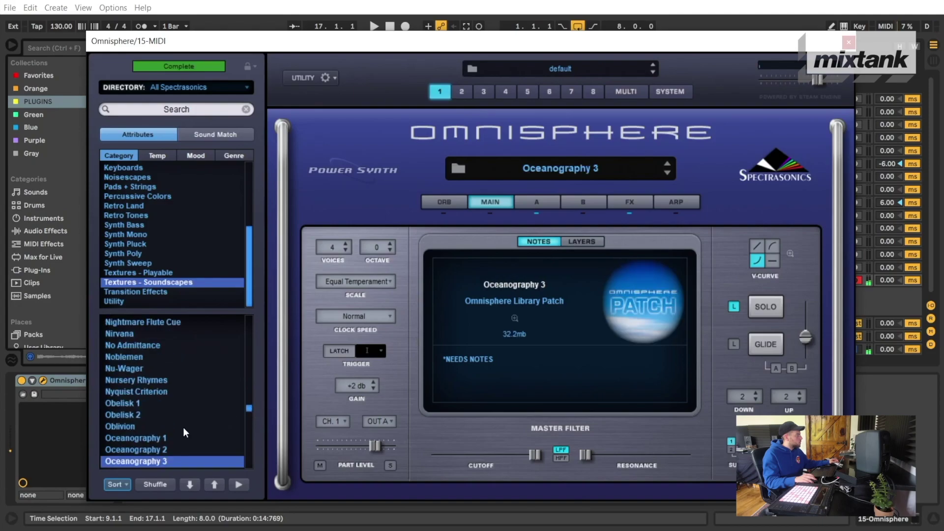
{"action": "left_click_drag", "start_coordinate": [249, 411], "coordinate": [249, 419]}
{"action": "left_click", "coordinate": [211, 416]}
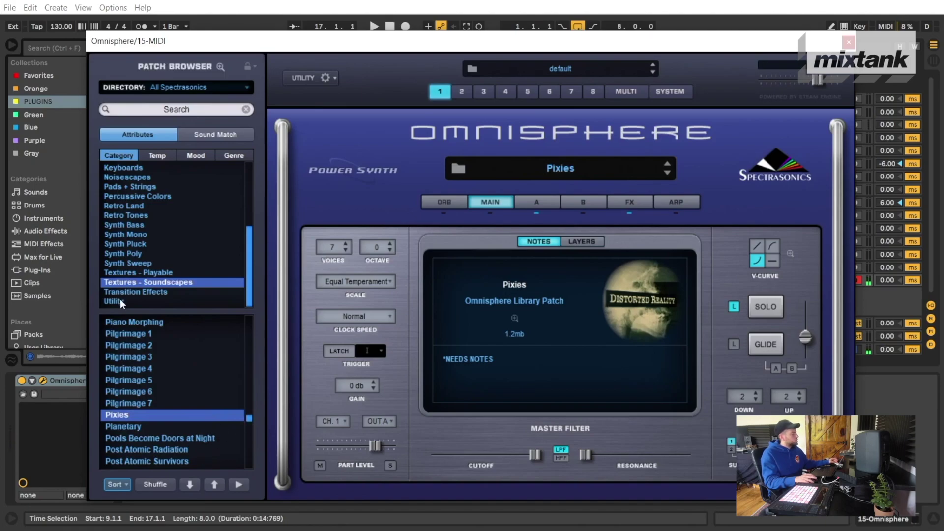
{"action": "left_click_drag", "start_coordinate": [436, 39], "coordinate": [439, 530]}
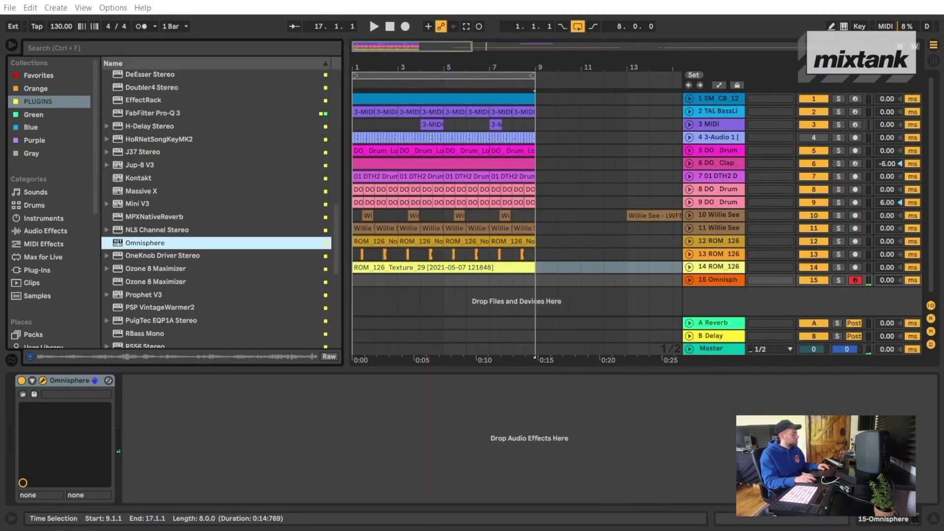
Examine the notes of the first bassline clip on the TAL BassLine track
{"action": "left_click", "coordinate": [691, 111]}
{"action": "double_click", "coordinate": [363, 111]}
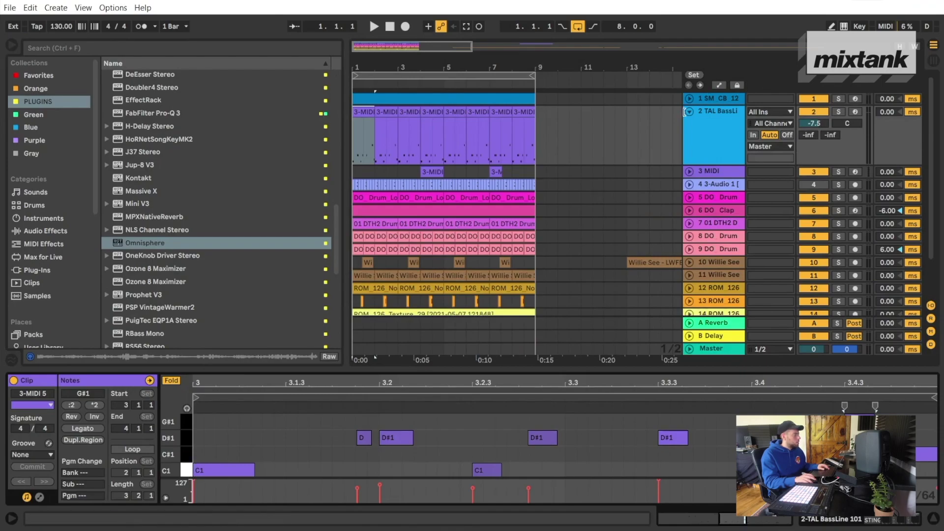
{"action": "left_click", "coordinate": [690, 109]}
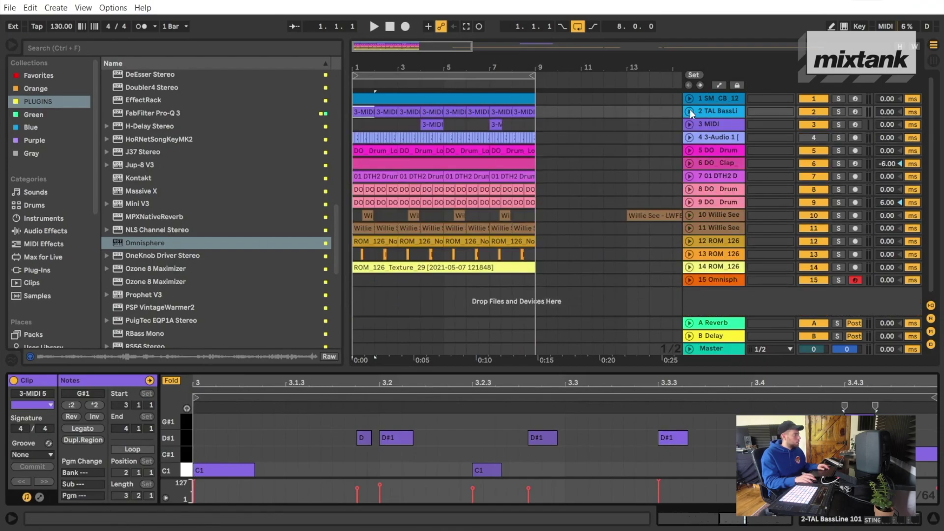
Record a MIDI part on the Omnisphere track across the eight-bar loop, unfold the track and stop playback
{"action": "left_click", "coordinate": [718, 278]}
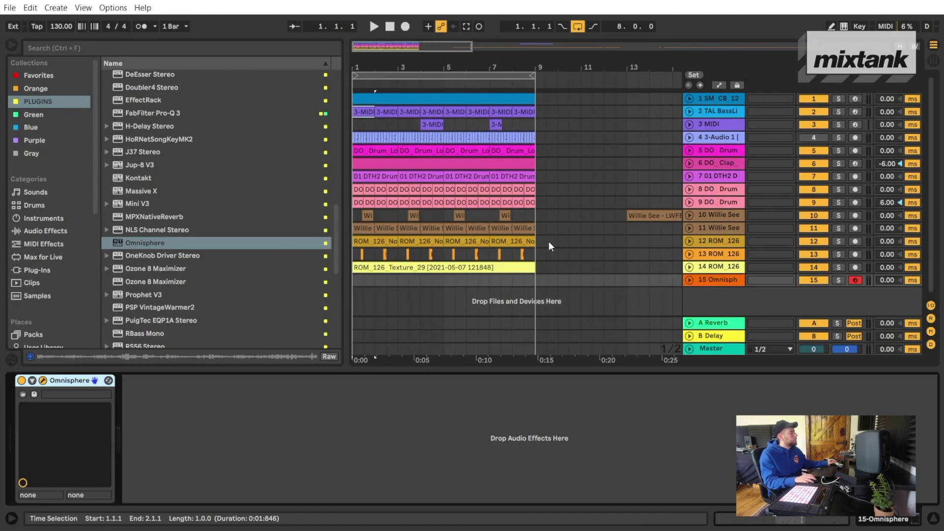
{"action": "left_click", "coordinate": [406, 26]}
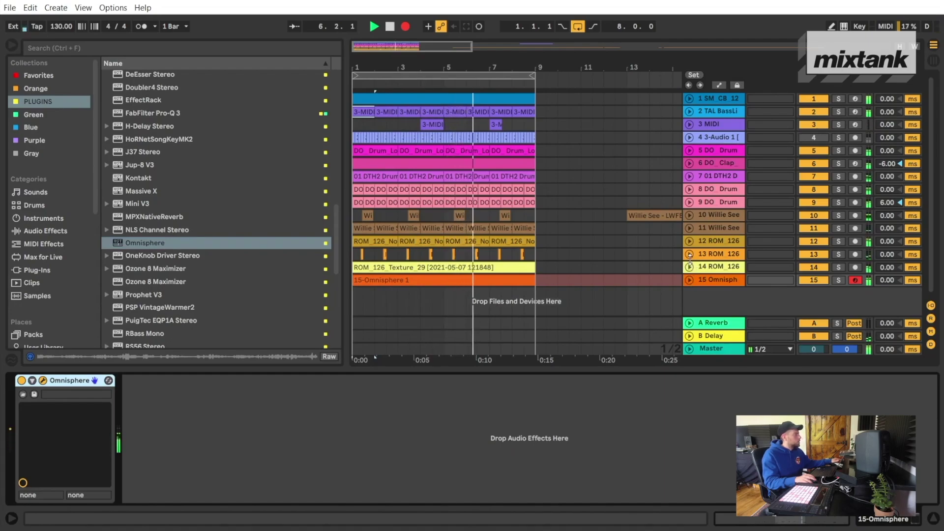
{"action": "left_click", "coordinate": [689, 280]}
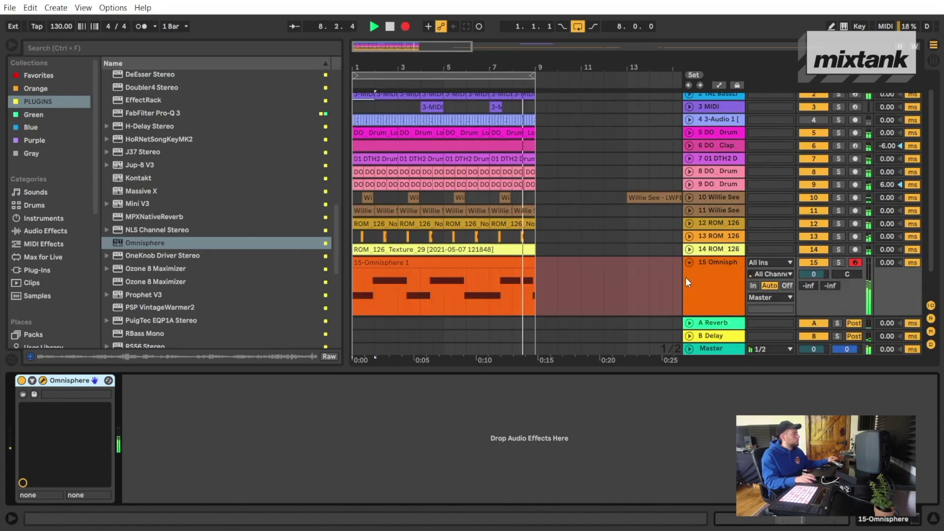
{"action": "key", "text": "space"}
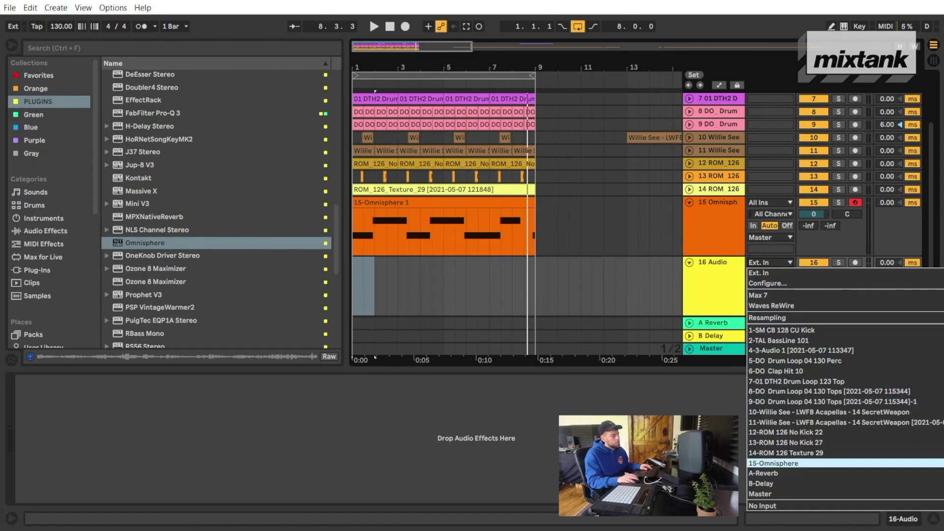
Set the audio input of track 16 to 15-Omnisphere and arm the track for recording
{"action": "left_click", "coordinate": [769, 453]}
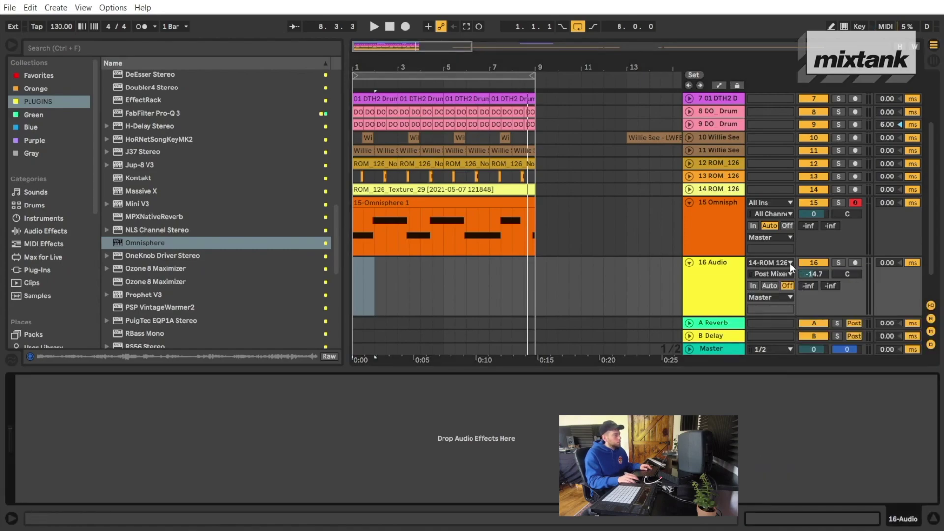
{"action": "left_click", "coordinate": [790, 264]}
{"action": "left_click", "coordinate": [793, 464]}
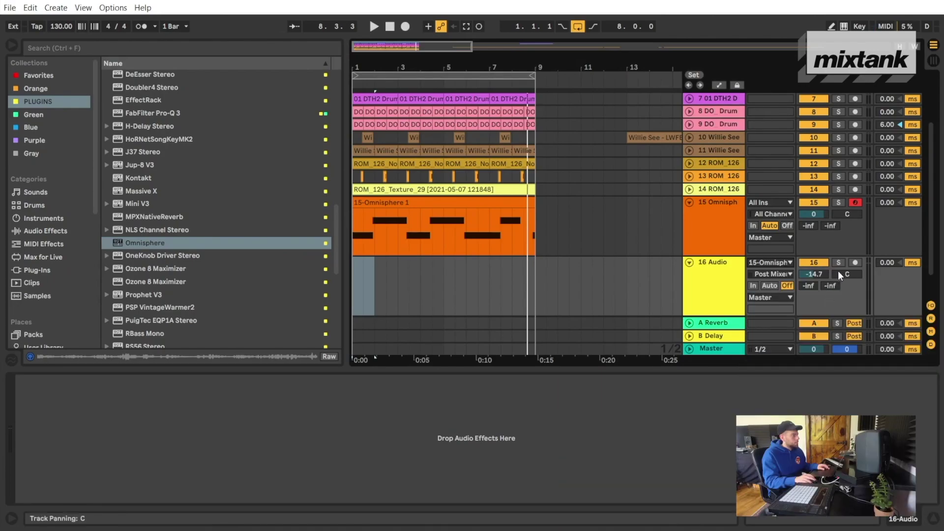
{"action": "left_click", "coordinate": [856, 264]}
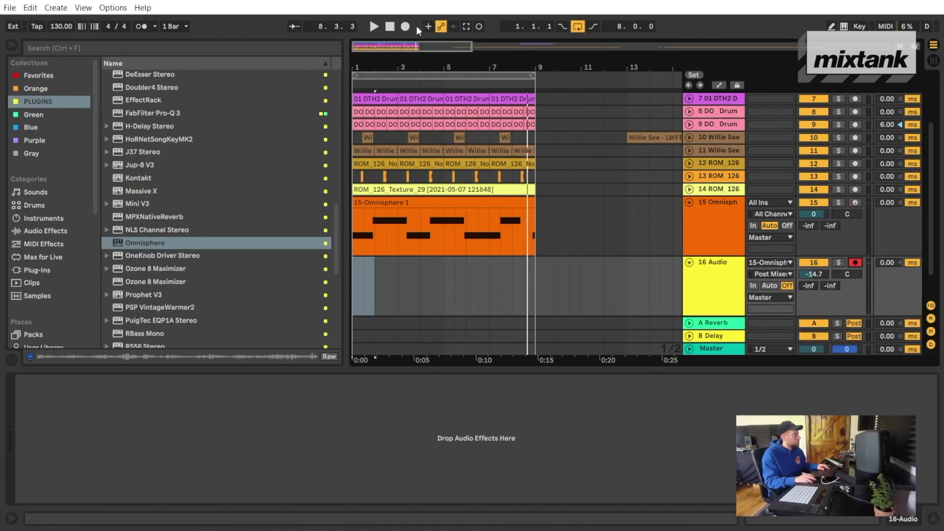
Arm the Omnisphere track alongside track 16 and clear the earlier takes from both tracks
{"action": "left_click", "coordinate": [405, 26]}
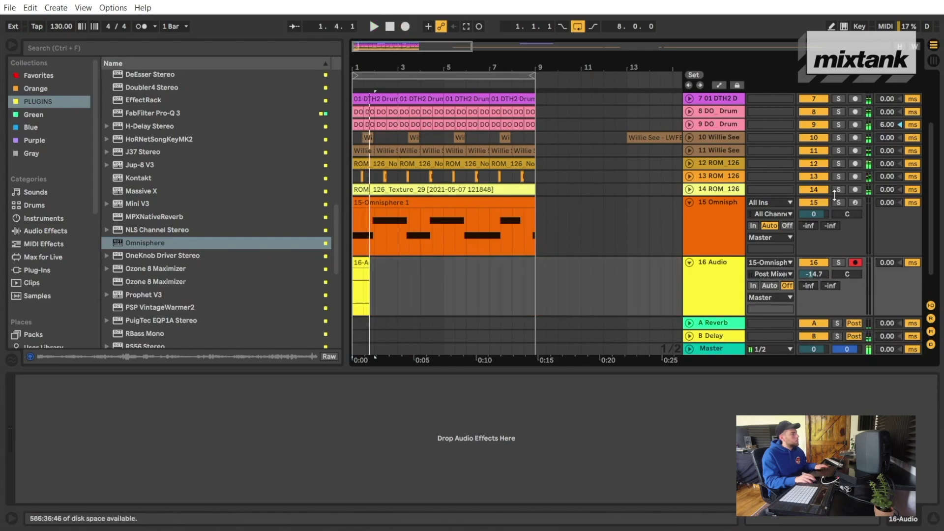
{"action": "left_click", "coordinate": [856, 202]}
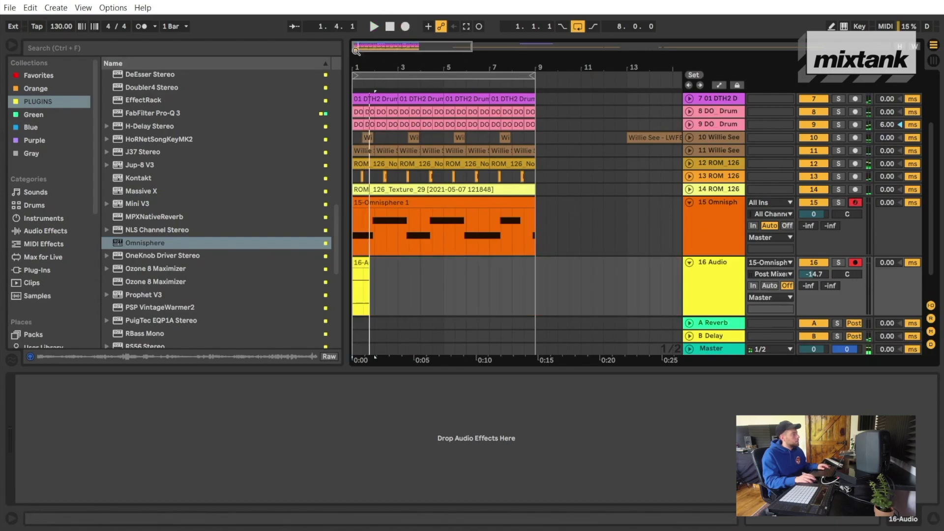
{"action": "left_click", "coordinate": [438, 203]}
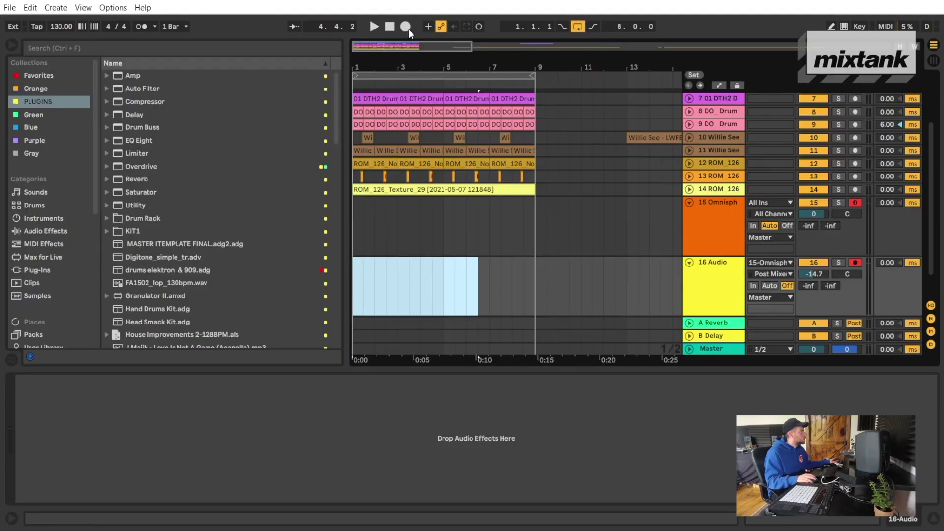
Record a new Omnisphere performance as audio on track 16 across the eight-bar loop and delete its MIDI recording from track 15
{"action": "left_click", "coordinate": [408, 29]}
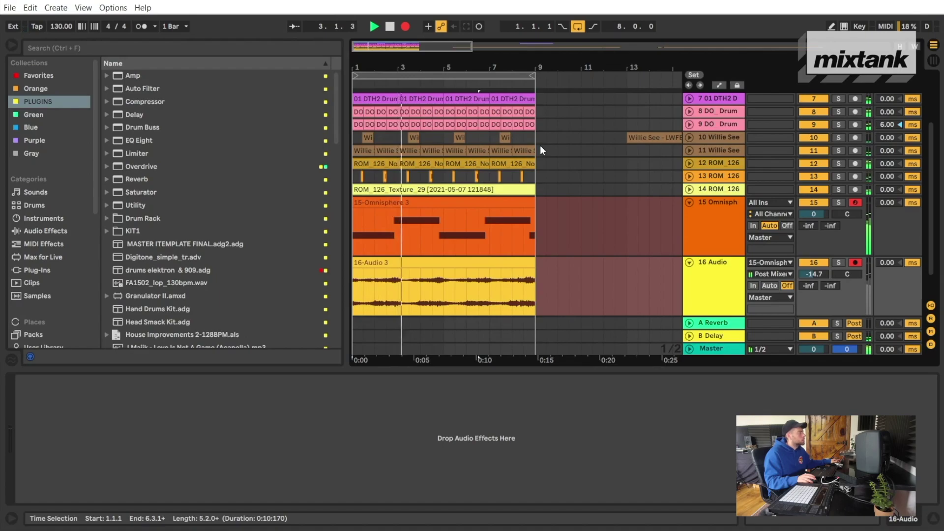
{"action": "left_click", "coordinate": [406, 29]}
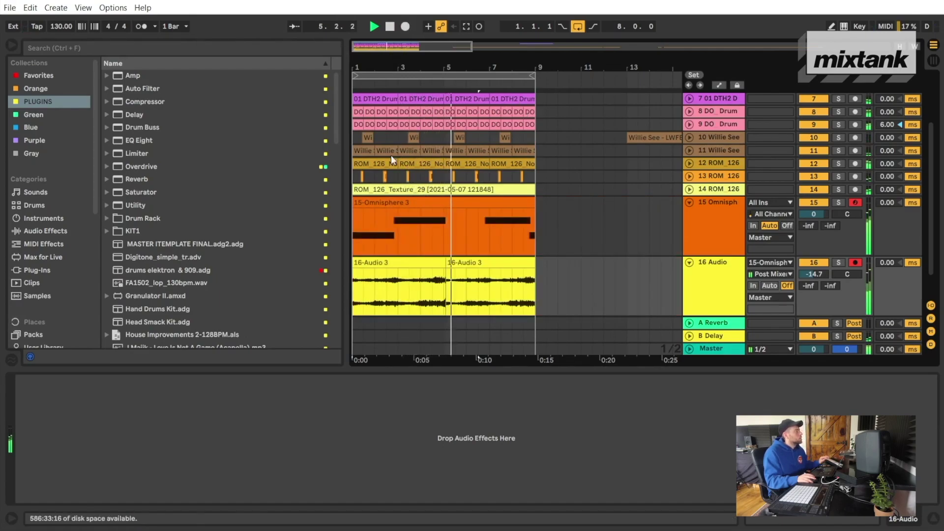
{"action": "key", "text": "space"}
{"action": "left_click", "coordinate": [395, 203]}
{"action": "key", "text": "Delete"}
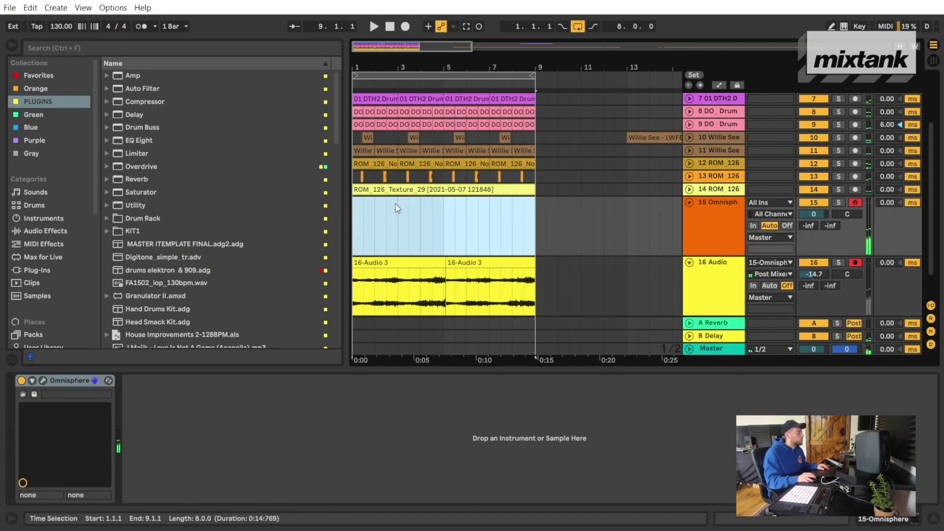
Trim the first audio clip on track 16 to end at bar 5, audition it soloed and consolidate it
{"action": "left_click", "coordinate": [440, 264]}
{"action": "left_click_drag", "start_coordinate": [441, 264], "coordinate": [443, 264]}
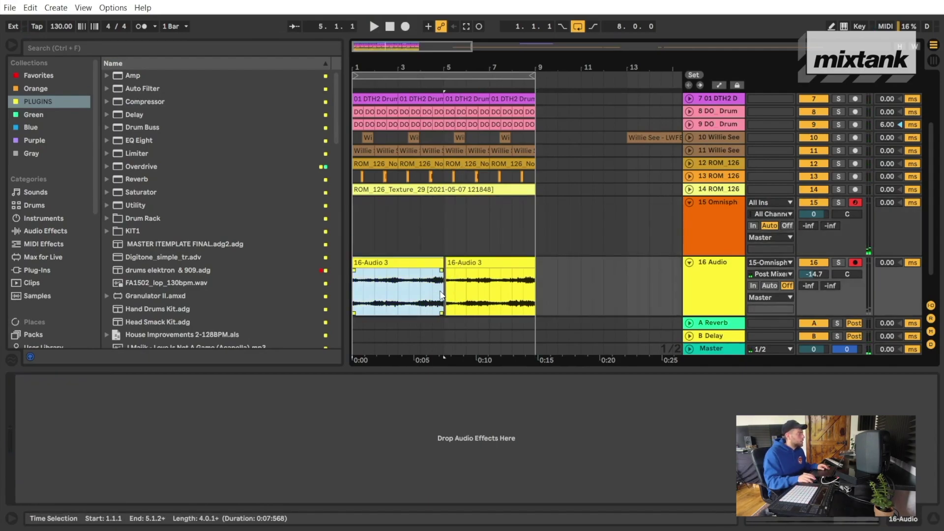
{"action": "left_click", "coordinate": [844, 262]}
{"action": "key", "text": "space"}
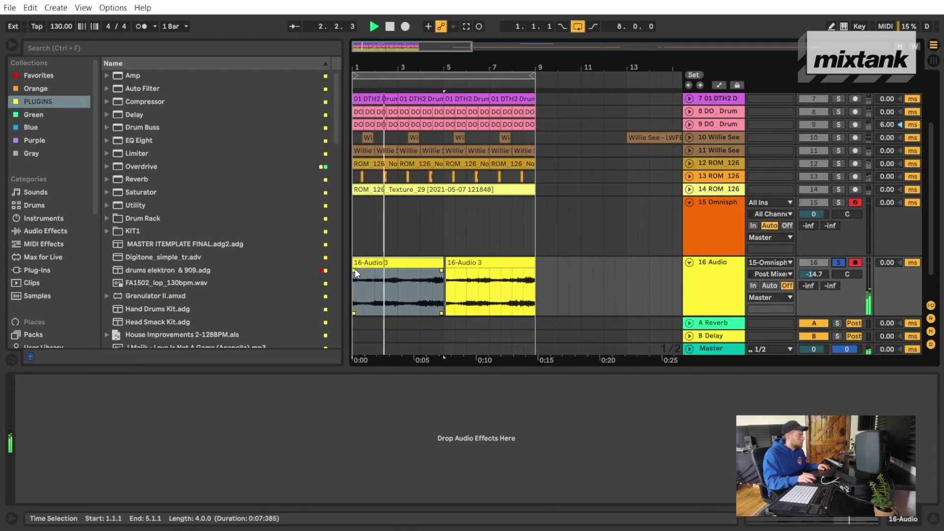
{"action": "left_click", "coordinate": [451, 291]}
{"action": "left_click", "coordinate": [430, 261], "text": "shift"}
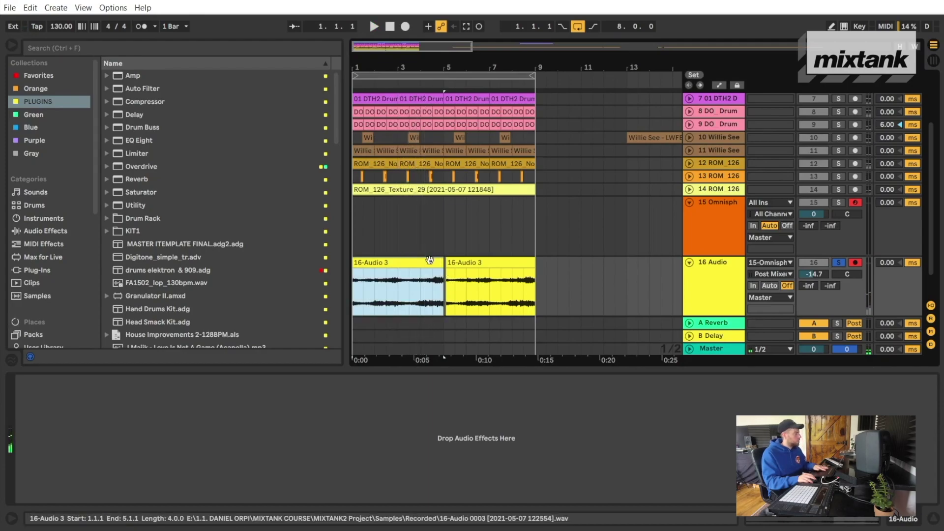
{"action": "key", "text": "ctrl+j"}
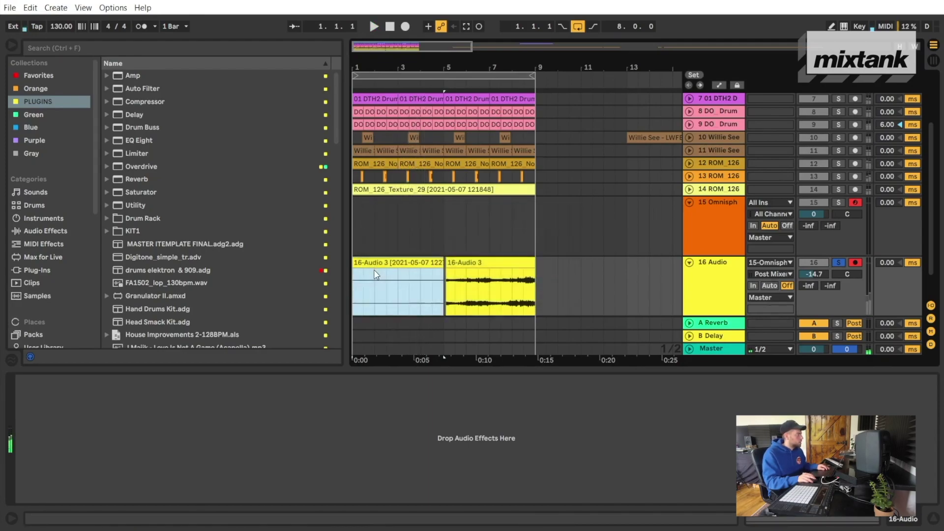
Open the consolidated clip's sample view and commit a groove to the clip
{"action": "double_click", "coordinate": [384, 262]}
{"action": "left_click_drag", "start_coordinate": [234, 383], "coordinate": [234, 409]}
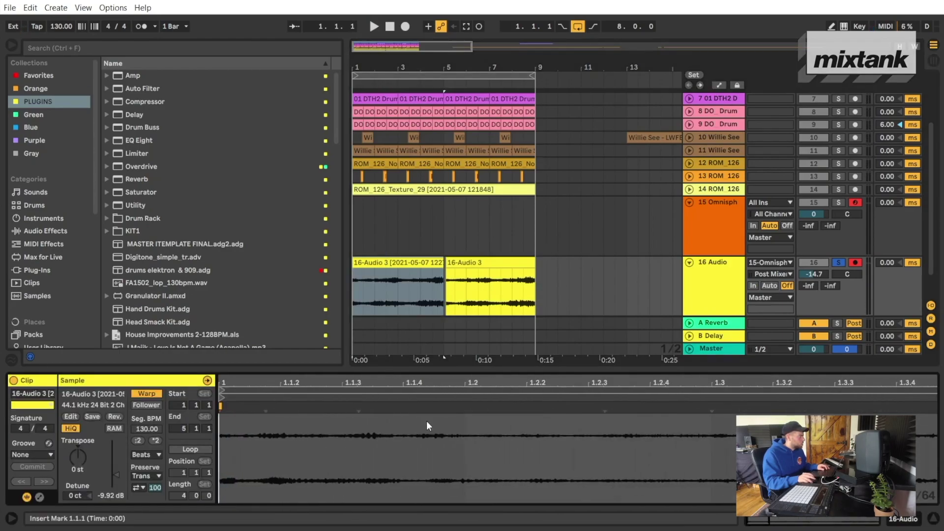
{"action": "left_click_drag", "start_coordinate": [431, 381], "coordinate": [431, 367]}
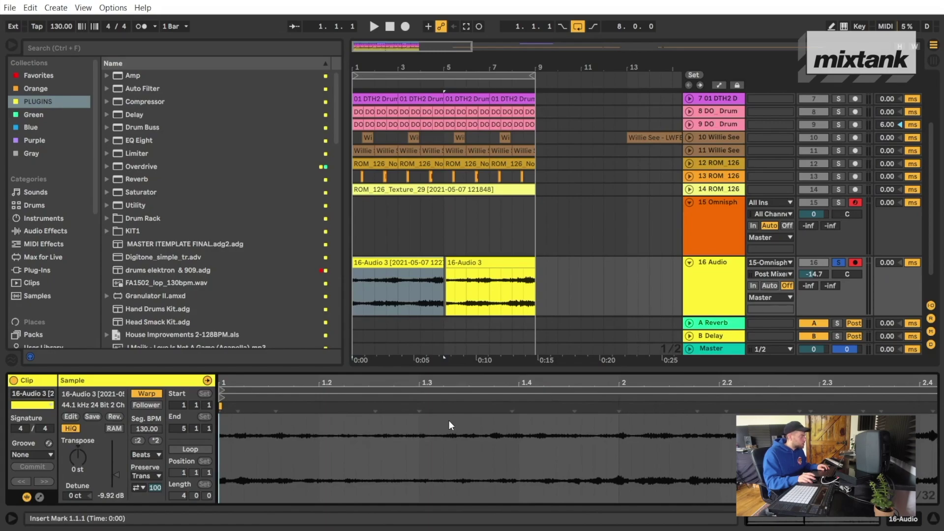
{"action": "left_click", "coordinate": [23, 453]}
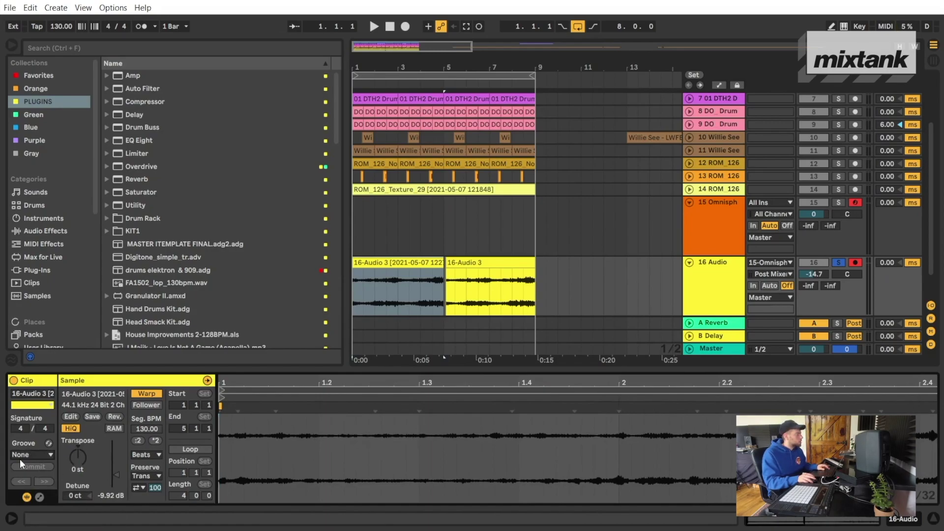
{"action": "left_click", "coordinate": [40, 469]}
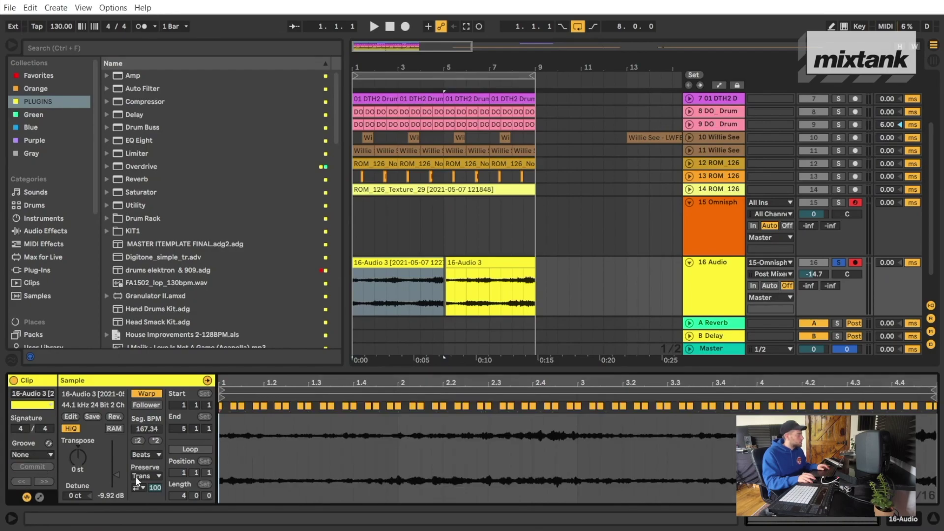
Try the clip with transient looping off during playback and switch back to back-and-forth looping
{"action": "key", "text": "space"}
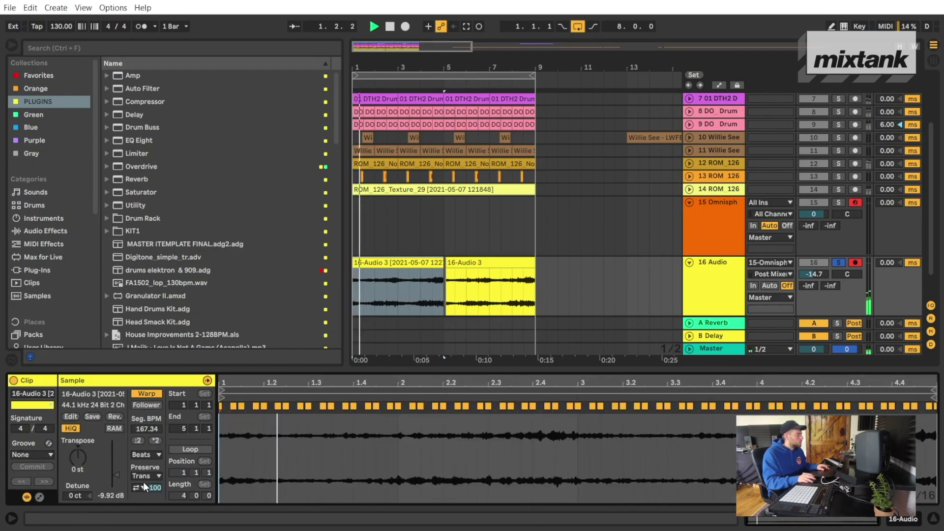
{"action": "left_click", "coordinate": [141, 489]}
{"action": "left_click", "coordinate": [140, 497]}
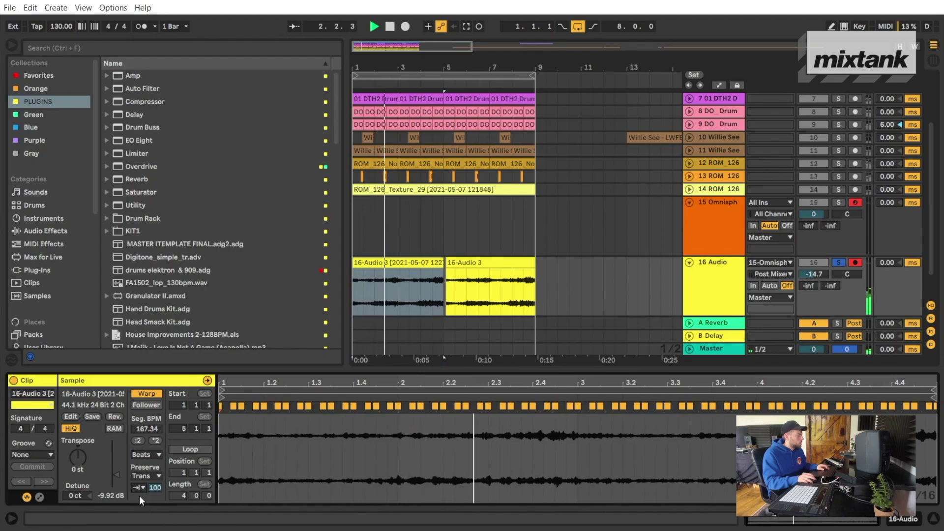
{"action": "left_click", "coordinate": [140, 490]}
{"action": "left_click", "coordinate": [138, 518]}
{"action": "left_click", "coordinate": [732, 275]}
{"action": "key", "text": "space"}
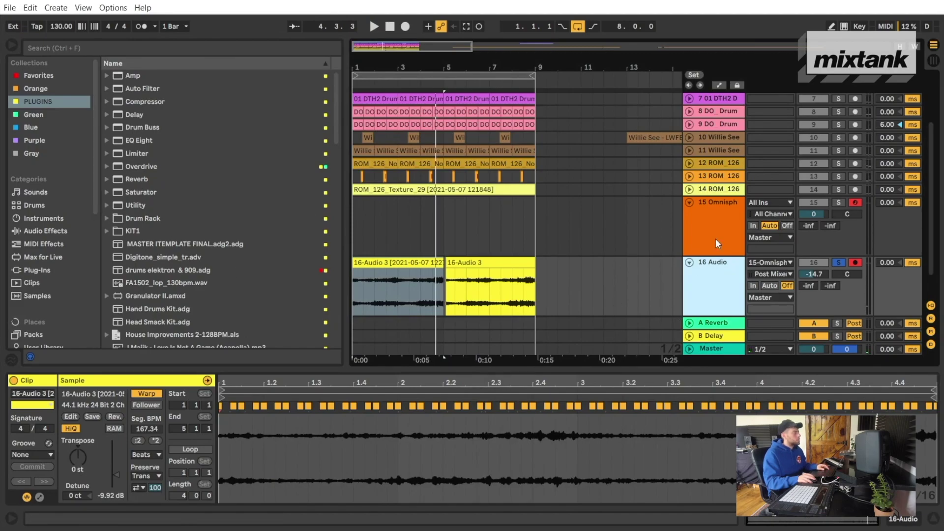
Fold the Omnisphere track and add a Reverb with Dry/Wet at 100% to track 16
{"action": "left_click", "coordinate": [688, 204]}
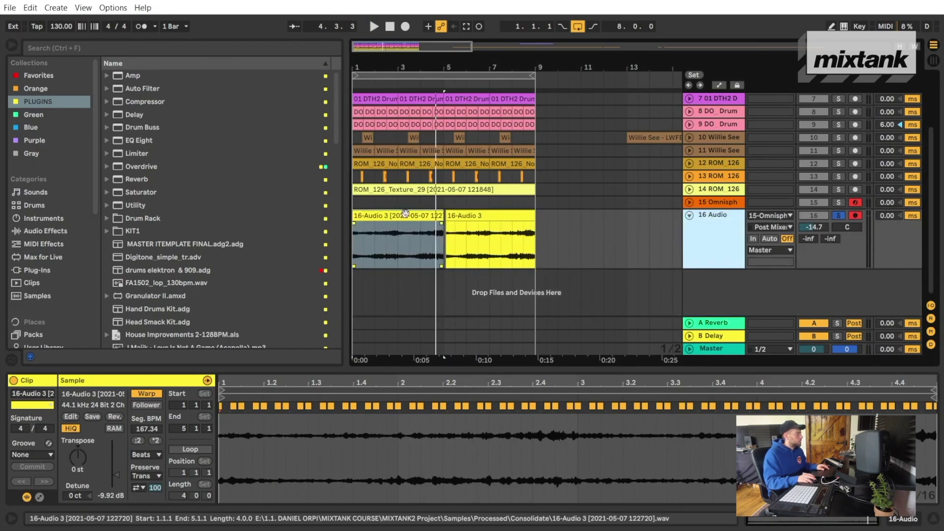
{"action": "left_click", "coordinate": [406, 215]}
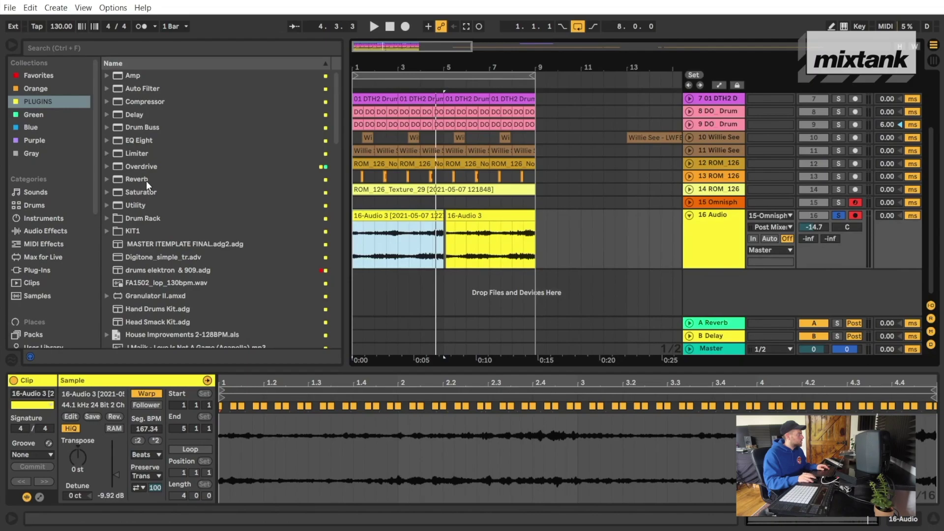
{"action": "left_click_drag", "start_coordinate": [131, 179], "coordinate": [438, 250]}
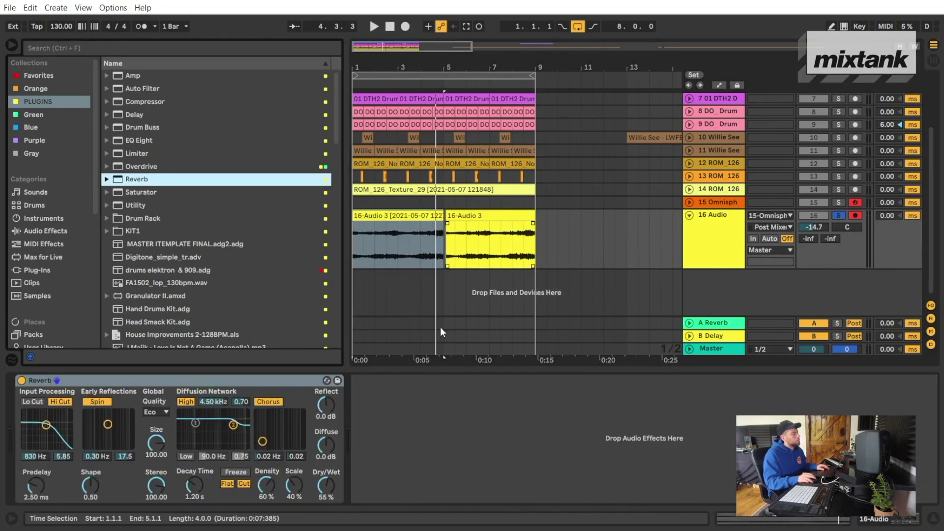
{"action": "left_click", "coordinate": [333, 483]}
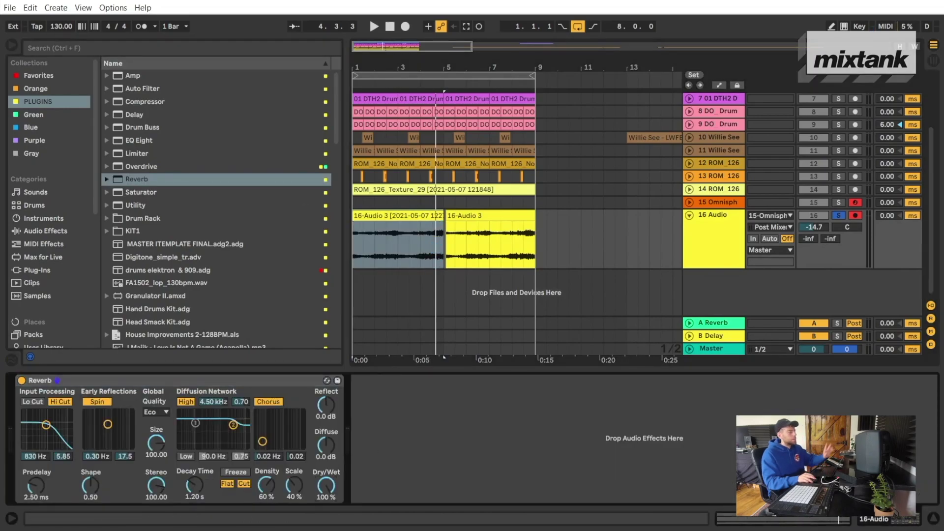
Add EQ Eight after the Reverb, with a low cut at about 153 Hz and a high cut at about 3.09 kHz
{"action": "left_click", "coordinate": [140, 140]}
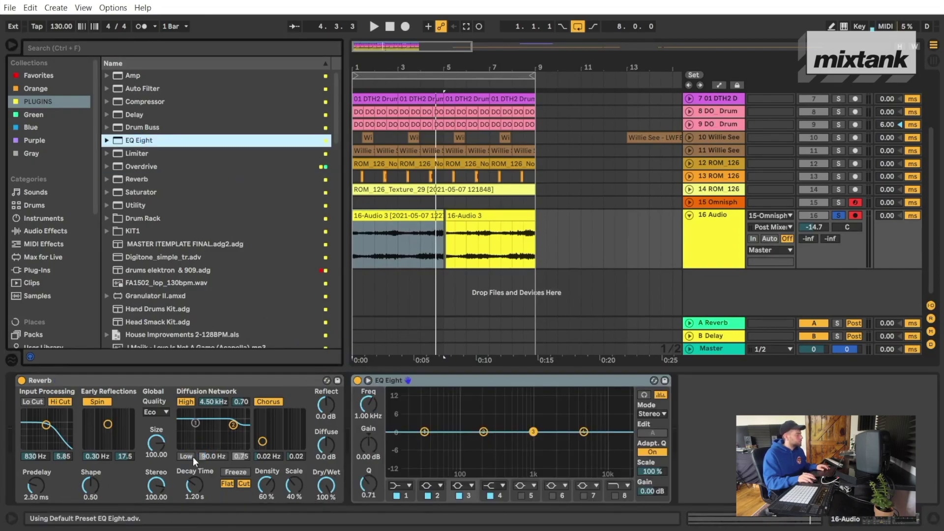
{"action": "left_click", "coordinate": [408, 486]}
{"action": "left_click", "coordinate": [405, 414]}
{"action": "left_click_drag", "start_coordinate": [425, 441], "coordinate": [475, 449]}
{"action": "key", "text": "space"}
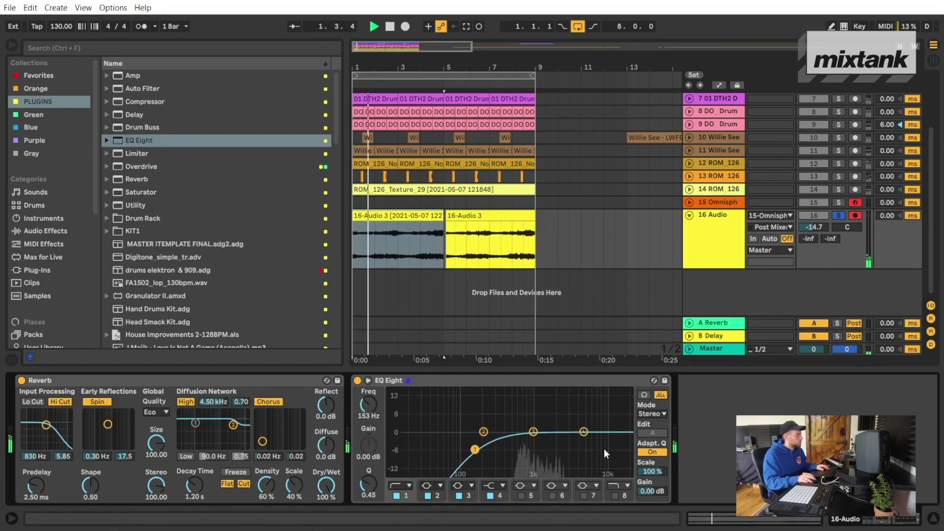
{"action": "left_click", "coordinate": [615, 496]}
{"action": "left_click_drag", "start_coordinate": [625, 443], "coordinate": [569, 451]}
Duplicate the consolidated four-bar clip over the second half of the loop and unsolo track 16
{"action": "left_click", "coordinate": [428, 213]}
{"action": "key", "text": "ctrl+d"}
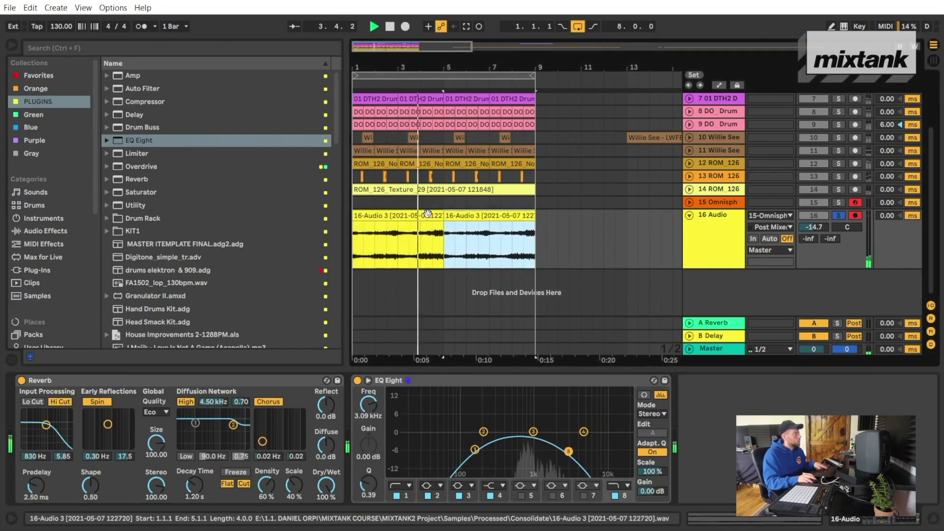
{"action": "key", "text": "space"}
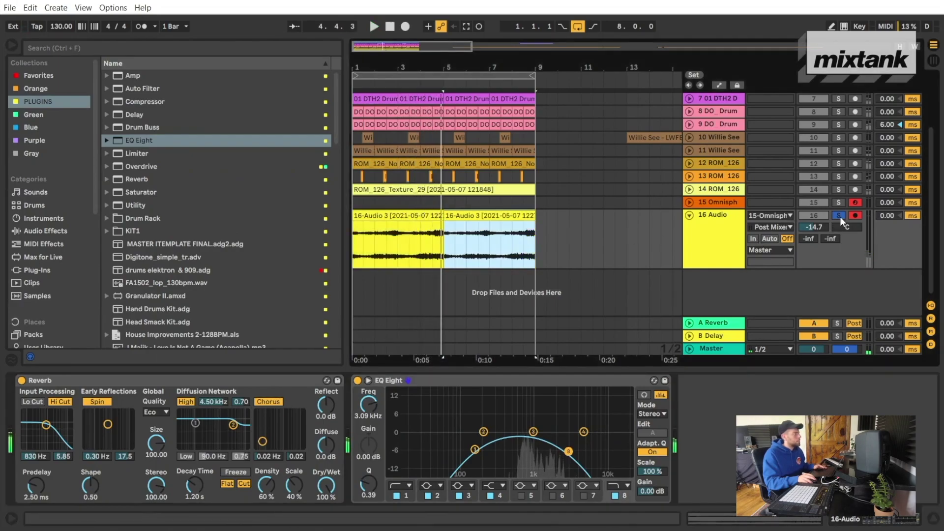
{"action": "left_click", "coordinate": [840, 216]}
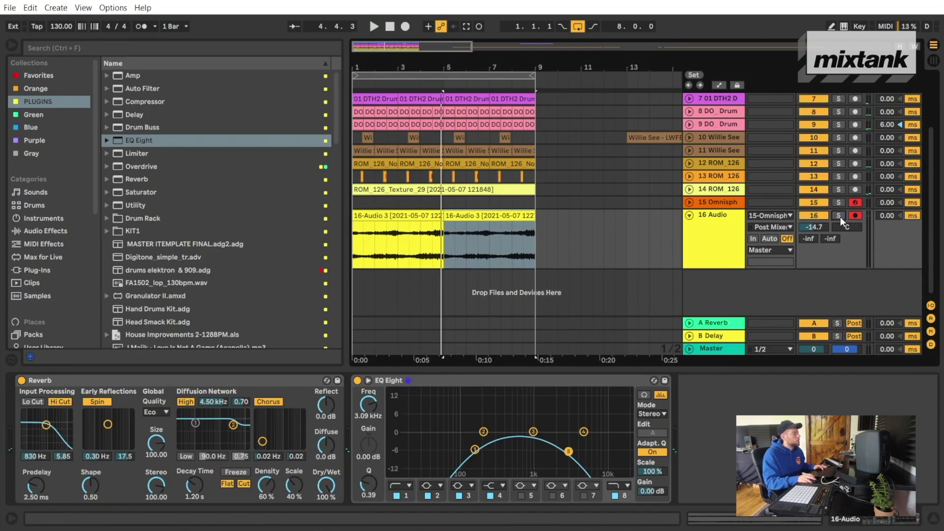
Set track 16's volume to -13.9 dB while the full loop plays and listen again from the loop start
{"action": "key", "text": "space"}
{"action": "left_click_drag", "start_coordinate": [812, 230], "coordinate": [813, 231]}
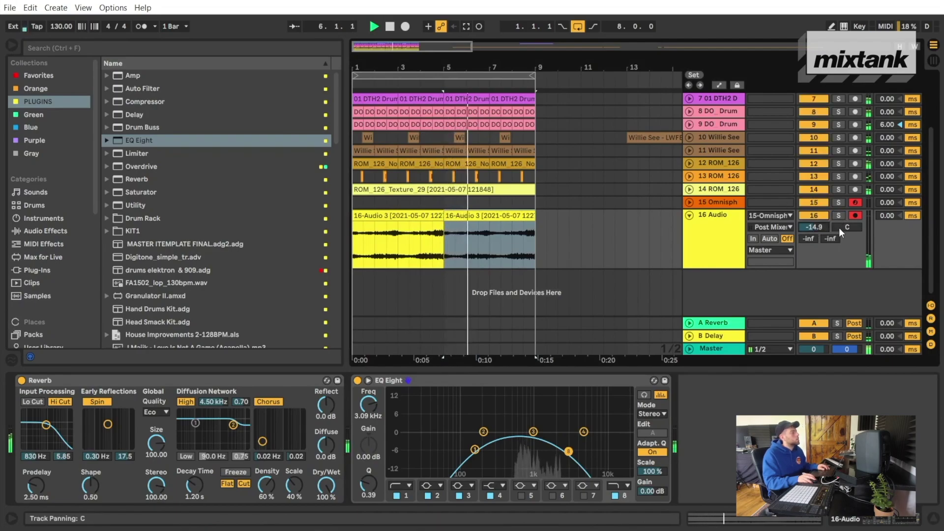
{"action": "scroll", "coordinate": [620, 213], "scroll_direction": "up", "scroll_amount": 3}
{"action": "key", "text": "space"}
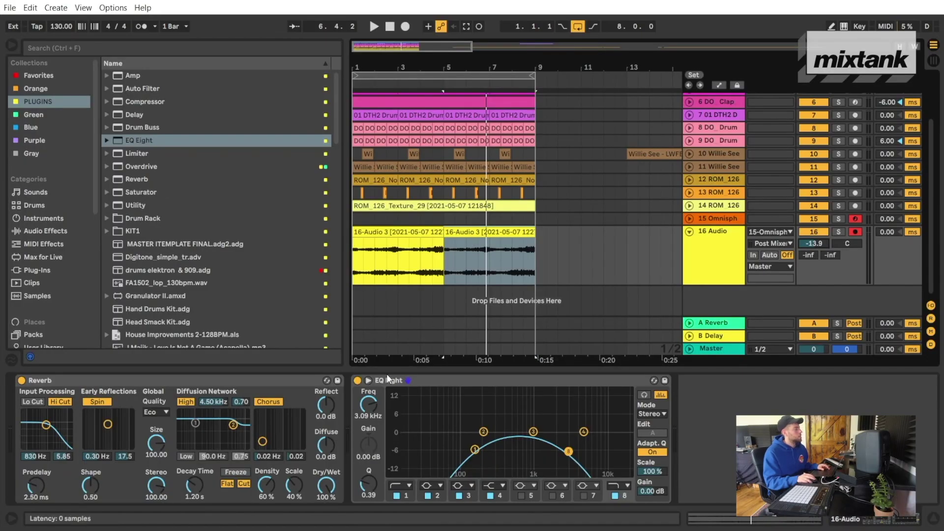
{"action": "left_click", "coordinate": [425, 232]}
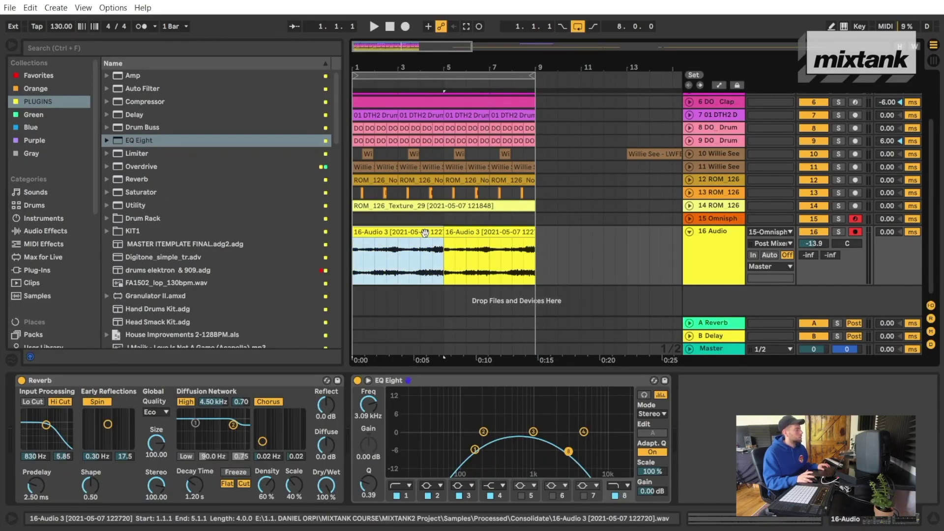
{"action": "key", "text": "space"}
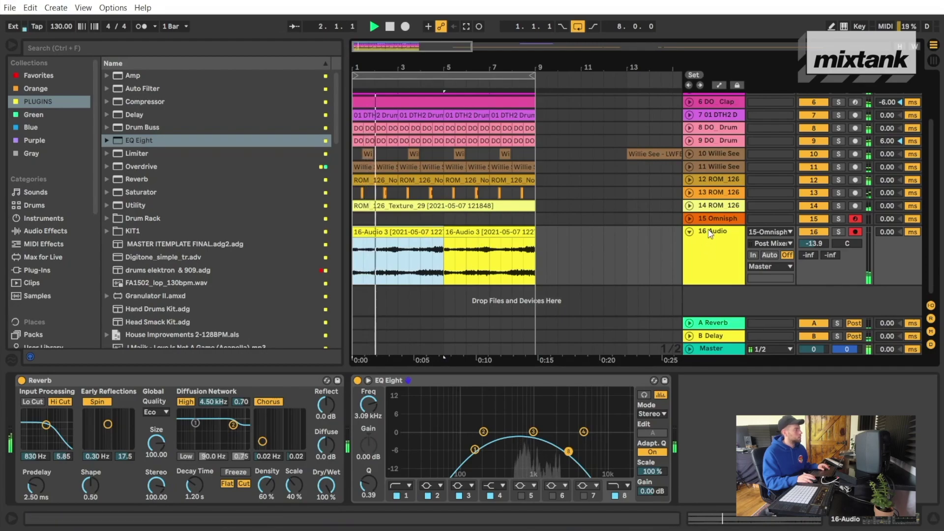
{"action": "left_click", "coordinate": [703, 250]}
{"action": "left_click_drag", "start_coordinate": [543, 66], "coordinate": [543, 49]}
{"action": "key", "text": "space"}
Browse the sample folders and open the Hi Hat Loops inside the Hyper - Romanian pack's Drum Loops folder
{"action": "scroll", "coordinate": [70, 250], "scroll_direction": "down", "scroll_amount": 6}
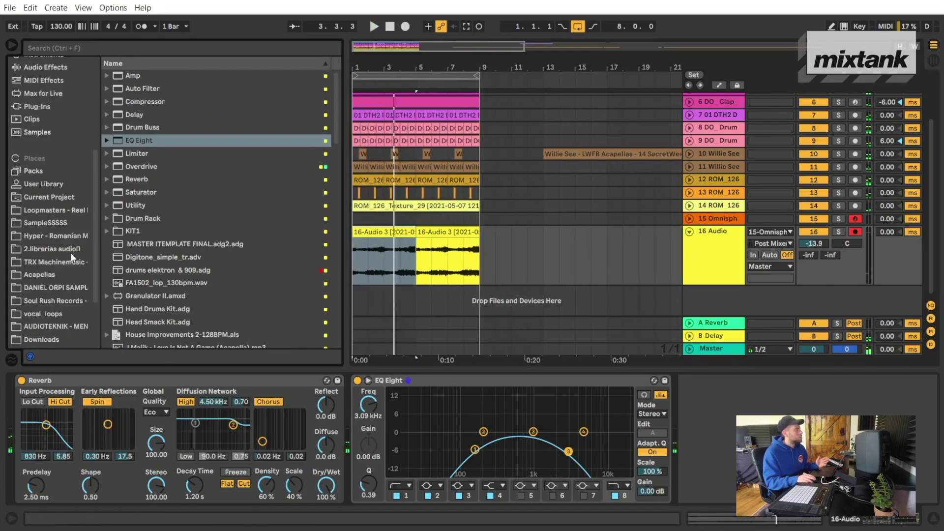
{"action": "left_click", "coordinate": [54, 314]}
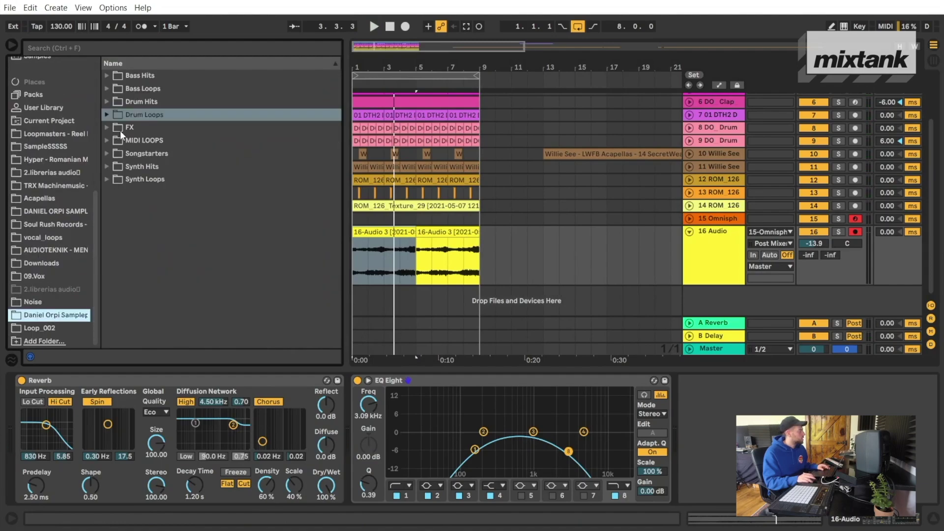
{"action": "left_click", "coordinate": [58, 160]}
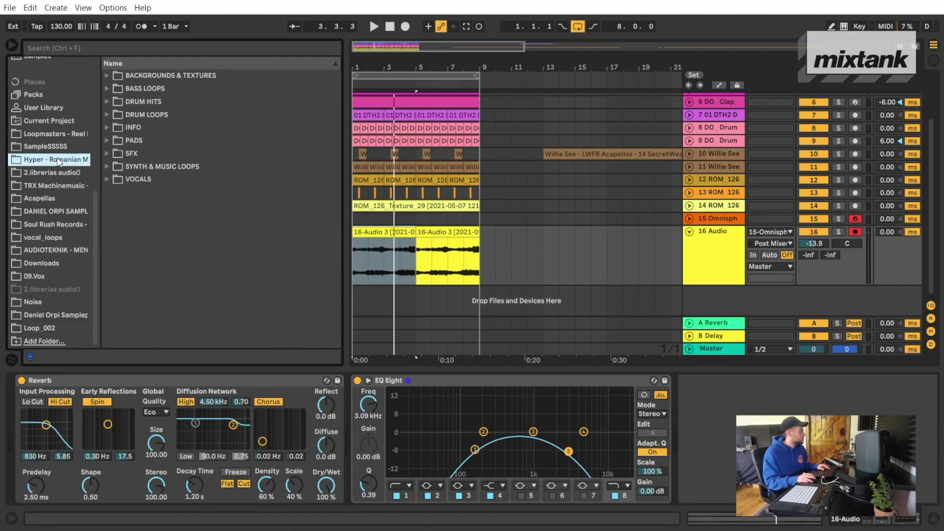
{"action": "left_click", "coordinate": [107, 115]}
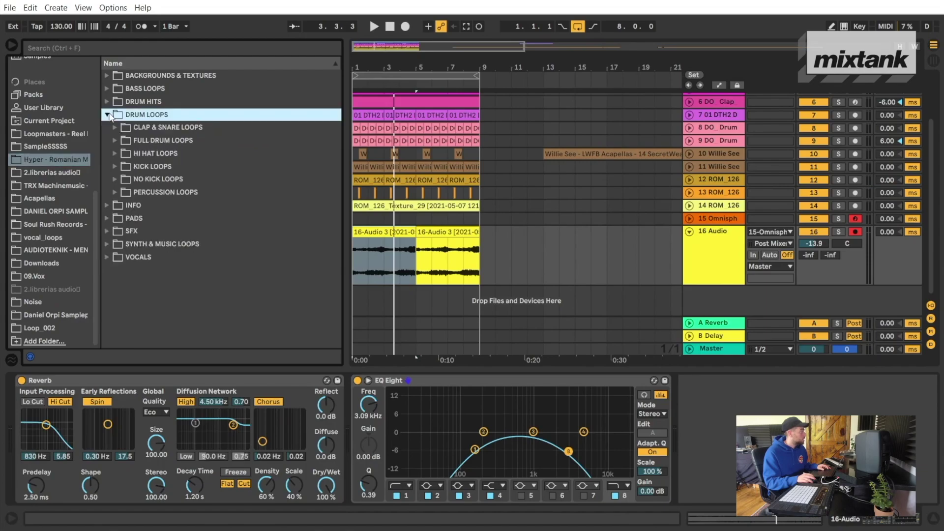
{"action": "left_click", "coordinate": [115, 154]}
Audition hi-hat loops throughout the Hi Hat Loops folder, from the 122 BPM files to the 126 BPM files
{"action": "left_click", "coordinate": [149, 219]}
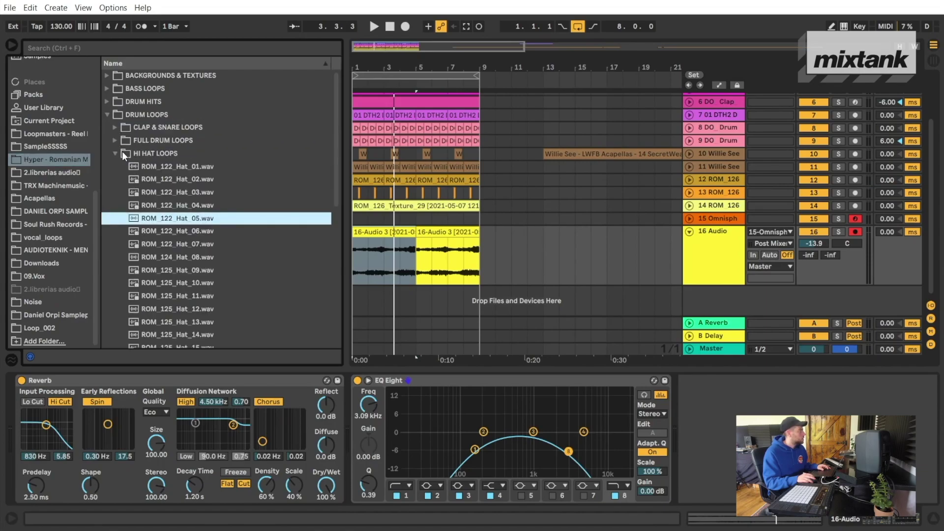
{"action": "left_click", "coordinate": [167, 272]}
{"action": "scroll", "coordinate": [167, 274], "scroll_direction": "down", "scroll_amount": 3}
{"action": "left_click", "coordinate": [173, 268]}
{"action": "scroll", "coordinate": [173, 269], "scroll_direction": "down", "scroll_amount": 3}
{"action": "left_click", "coordinate": [173, 279]}
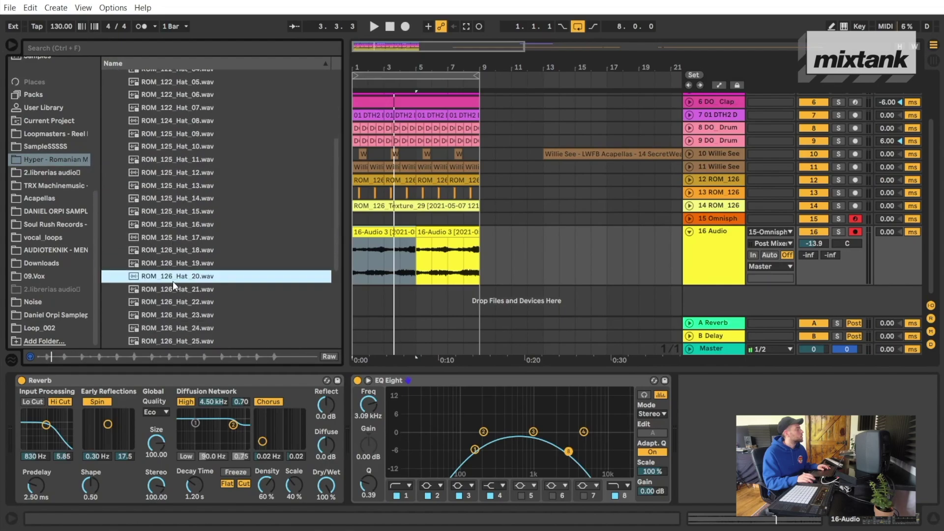
{"action": "scroll", "coordinate": [195, 274], "scroll_direction": "down", "scroll_amount": 3}
{"action": "left_click", "coordinate": [196, 273]}
{"action": "scroll", "coordinate": [196, 274], "scroll_direction": "down", "scroll_amount": 3}
{"action": "left_click", "coordinate": [196, 273]}
{"action": "scroll", "coordinate": [195, 274], "scroll_direction": "down", "scroll_amount": 3}
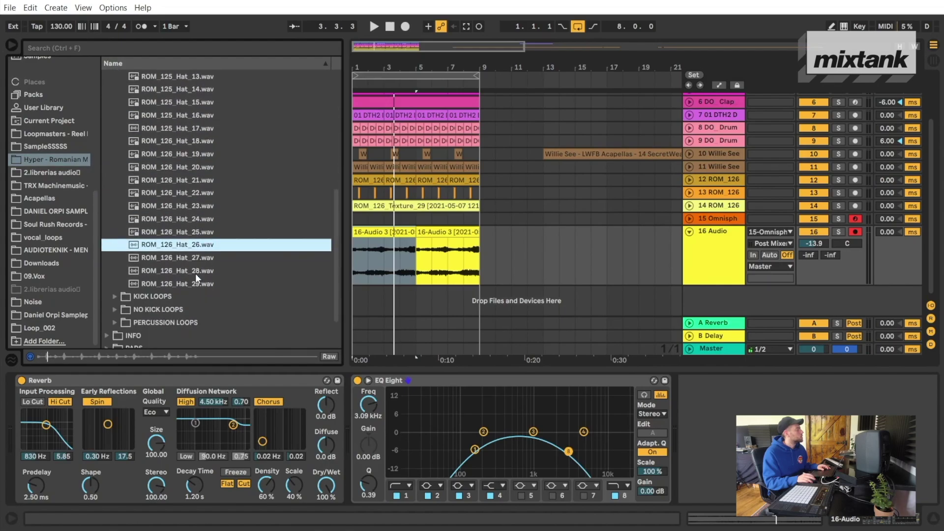
{"action": "left_click", "coordinate": [196, 274]}
{"action": "left_click", "coordinate": [201, 284]}
{"action": "left_click", "coordinate": [211, 156]}
{"action": "scroll", "coordinate": [211, 155], "scroll_direction": "up", "scroll_amount": 6}
{"action": "left_click", "coordinate": [211, 155]}
{"action": "scroll", "coordinate": [211, 155], "scroll_direction": "up", "scroll_amount": 2}
{"action": "scroll", "coordinate": [211, 155], "scroll_direction": "up", "scroll_amount": 1}
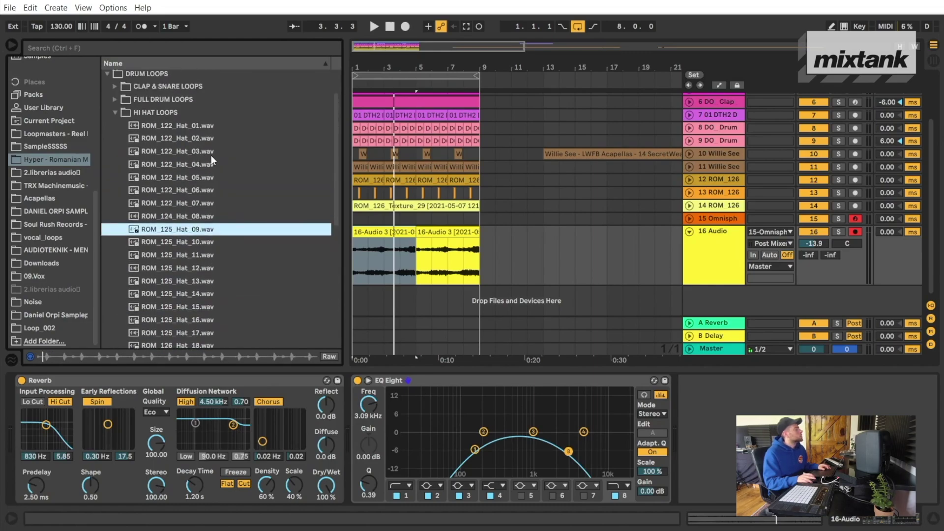
Audition ROM_122_Full_Drum_06, ROM_124_Full_Drum_07 and ROM_124_Full_Drum_08 in the Full Drum Loops folder and collapse the folder
{"action": "left_click", "coordinate": [114, 100]}
{"action": "left_click", "coordinate": [259, 219]}
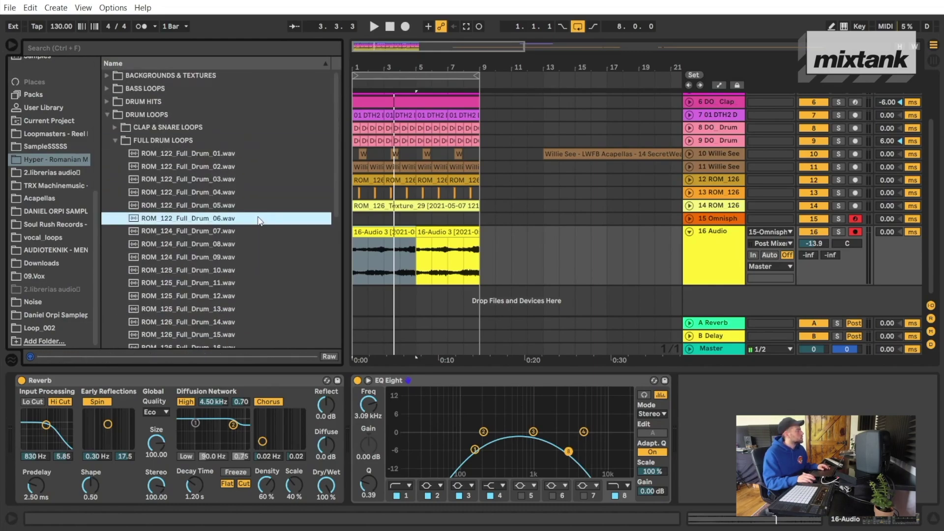
{"action": "scroll", "coordinate": [248, 227], "scroll_direction": "down", "scroll_amount": 2}
{"action": "left_click", "coordinate": [226, 176]}
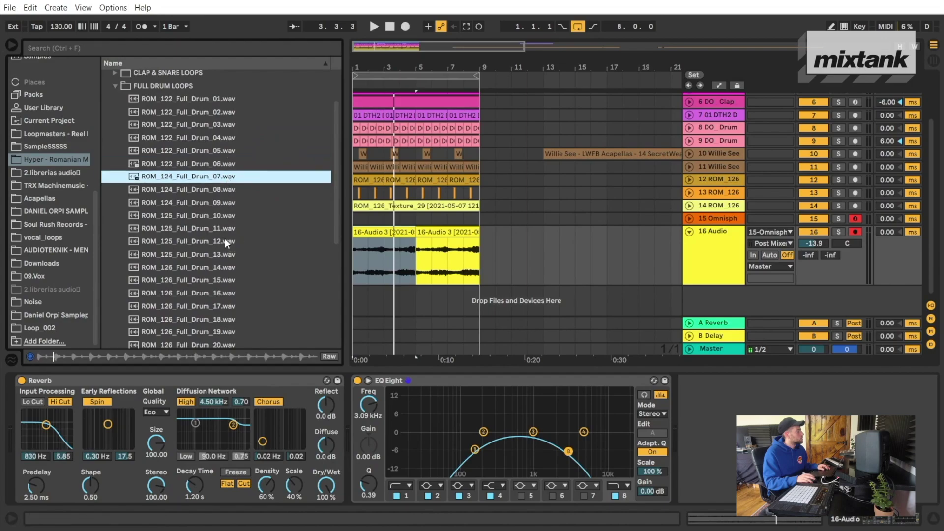
{"action": "left_click", "coordinate": [234, 191]}
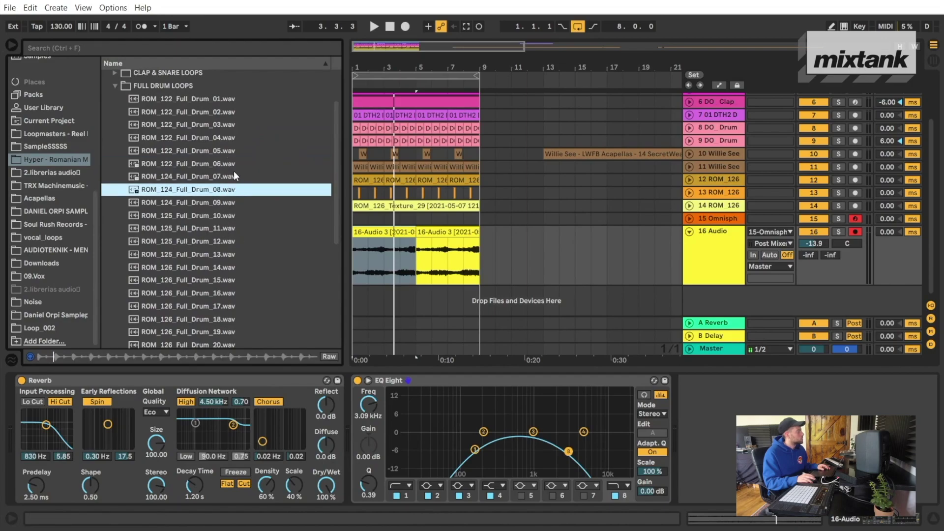
{"action": "left_click", "coordinate": [234, 177]}
{"action": "scroll", "coordinate": [234, 179], "scroll_direction": "up", "scroll_amount": 2}
{"action": "left_click", "coordinate": [116, 141]}
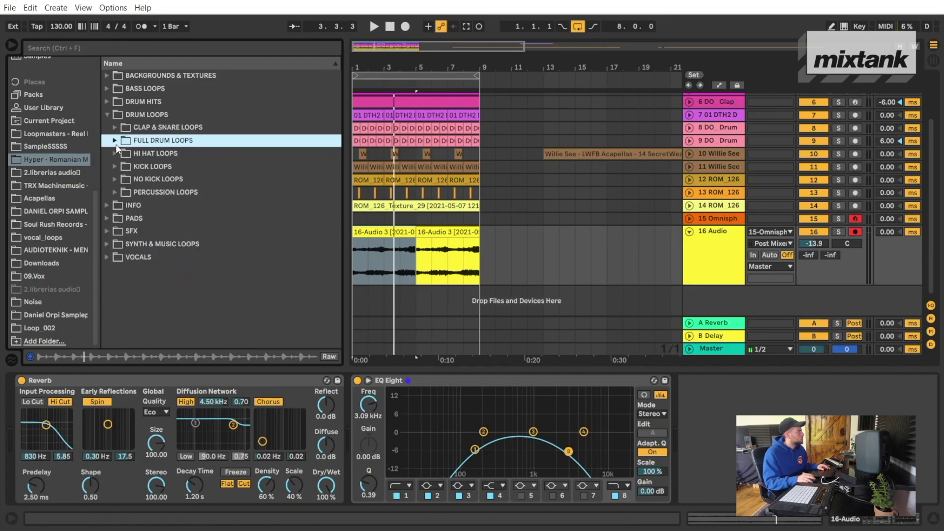
Audition the percussion loops in the Percussion Loops folder, from ROM_122_Percussion_01 through ROM_124_Percussion_09
{"action": "left_click", "coordinate": [114, 193]}
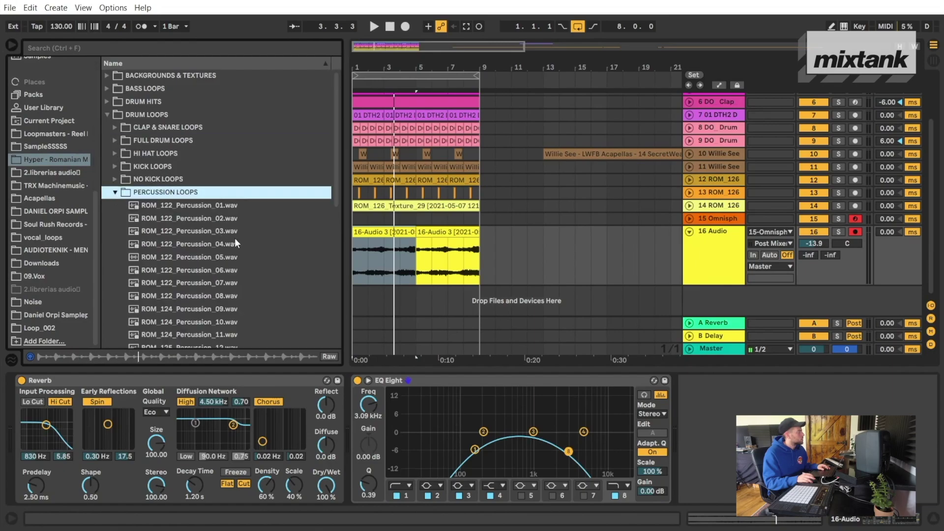
{"action": "left_click", "coordinate": [234, 272]}
{"action": "left_click", "coordinate": [235, 283]}
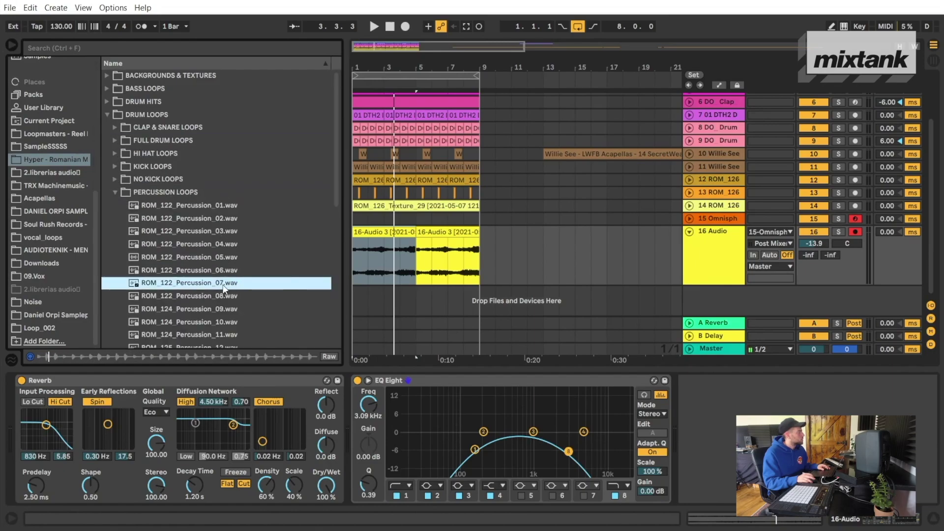
{"action": "left_click", "coordinate": [220, 276]}
{"action": "left_click", "coordinate": [229, 258]}
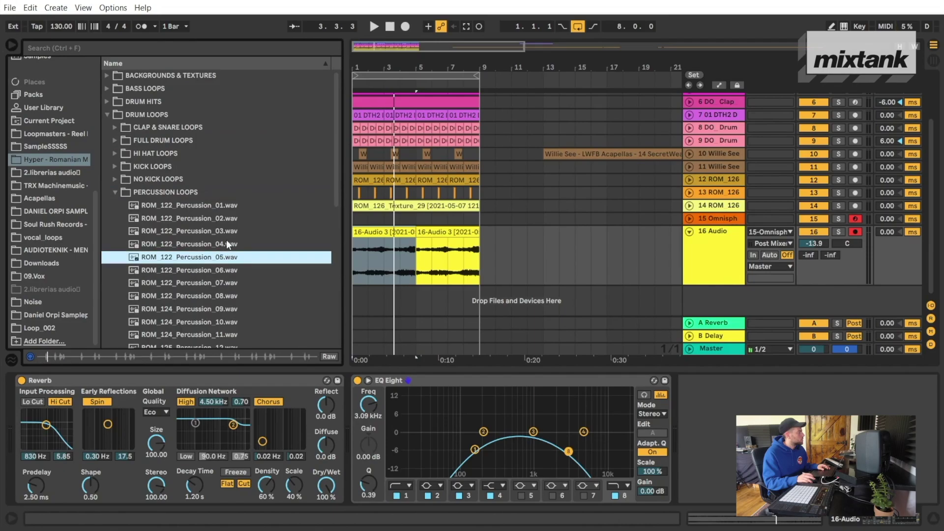
{"action": "left_click", "coordinate": [227, 241]}
{"action": "left_click", "coordinate": [229, 229]}
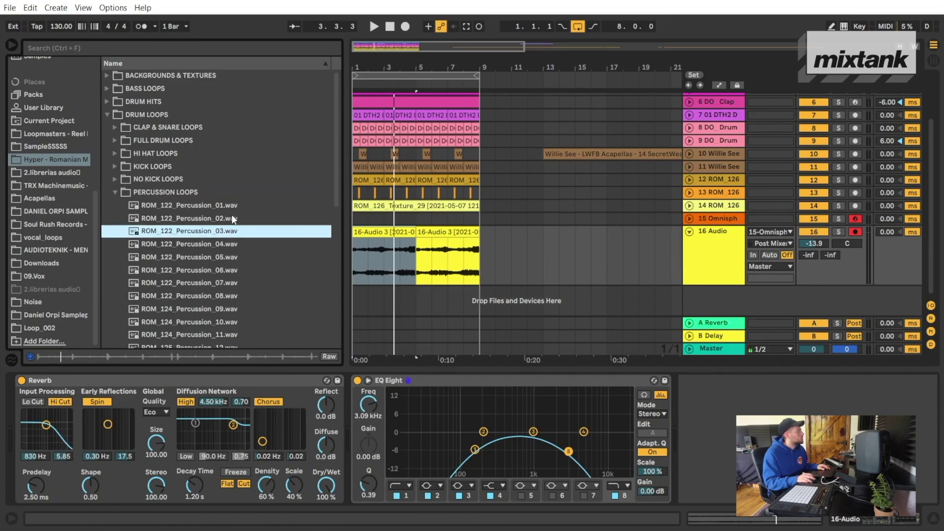
{"action": "left_click", "coordinate": [232, 217]}
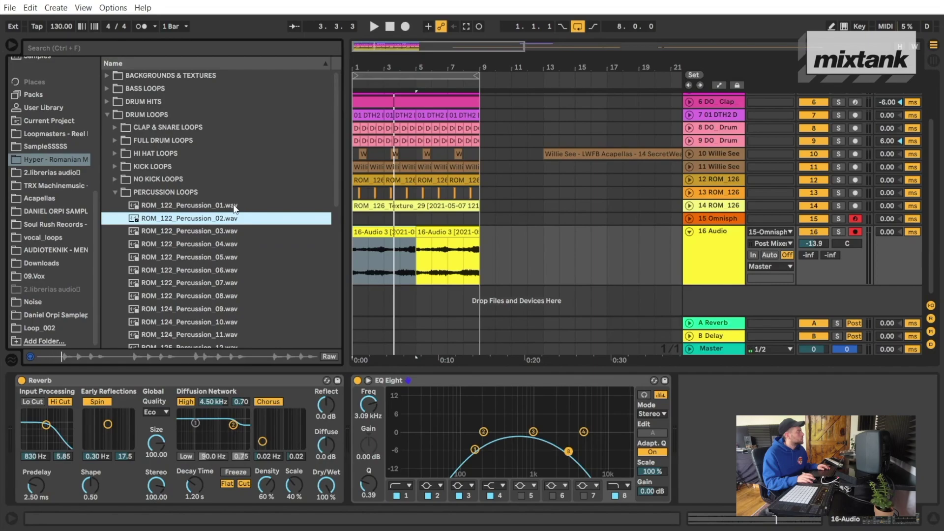
{"action": "left_click", "coordinate": [233, 205]}
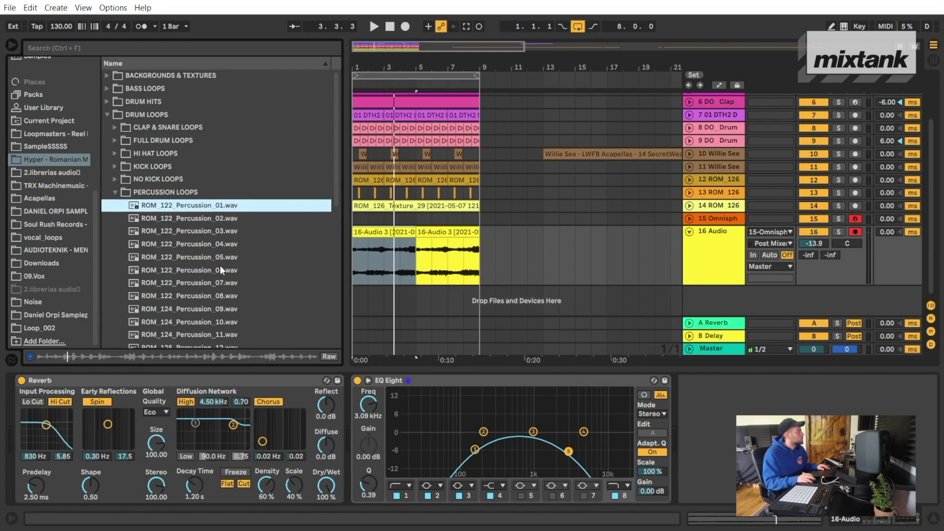
{"action": "left_click", "coordinate": [222, 257]}
{"action": "left_click", "coordinate": [219, 283]}
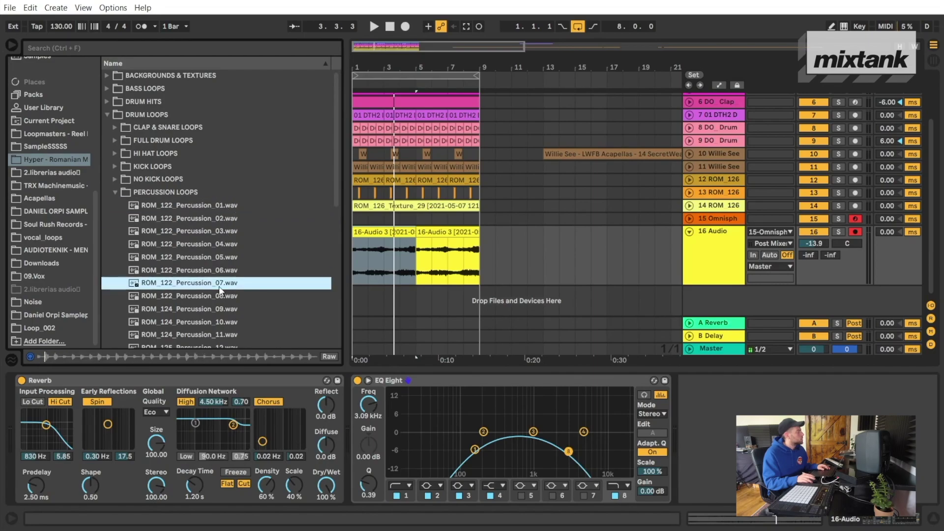
{"action": "scroll", "coordinate": [219, 286], "scroll_direction": "down", "scroll_amount": 1}
{"action": "left_click", "coordinate": [219, 285]}
{"action": "scroll", "coordinate": [220, 284], "scroll_direction": "down", "scroll_amount": 2}
{"action": "left_click", "coordinate": [224, 267]}
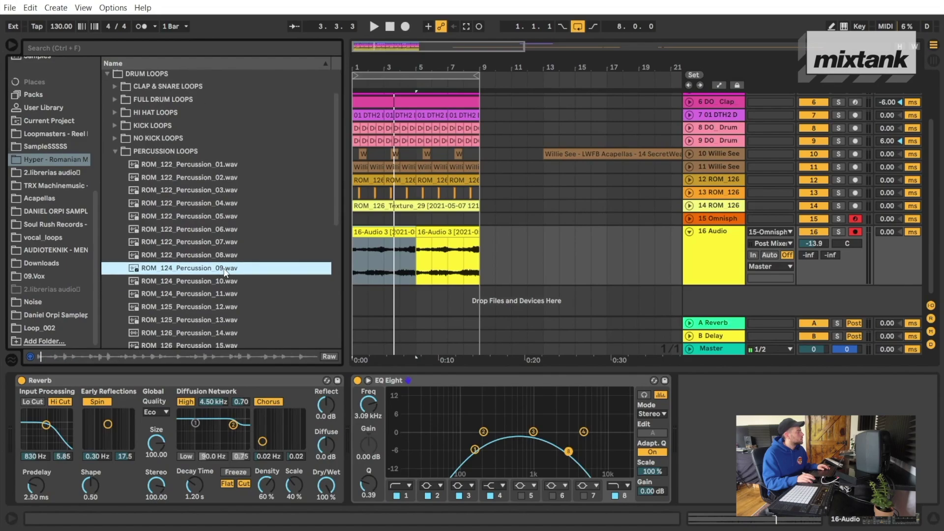
Place ROM_124_Percussion_09.wav at bar 1 on a new audio track below track 16 and play it soloed
{"action": "scroll", "coordinate": [223, 267], "scroll_direction": "down", "scroll_amount": 1}
{"action": "left_click_drag", "start_coordinate": [205, 252], "coordinate": [359, 298]}
{"action": "left_click", "coordinate": [839, 263]}
{"action": "key", "text": "space"}
Commit a groove to the percussion clip and set its Beats transient looping off with the transient envelope at 65
{"action": "double_click", "coordinate": [401, 263]}
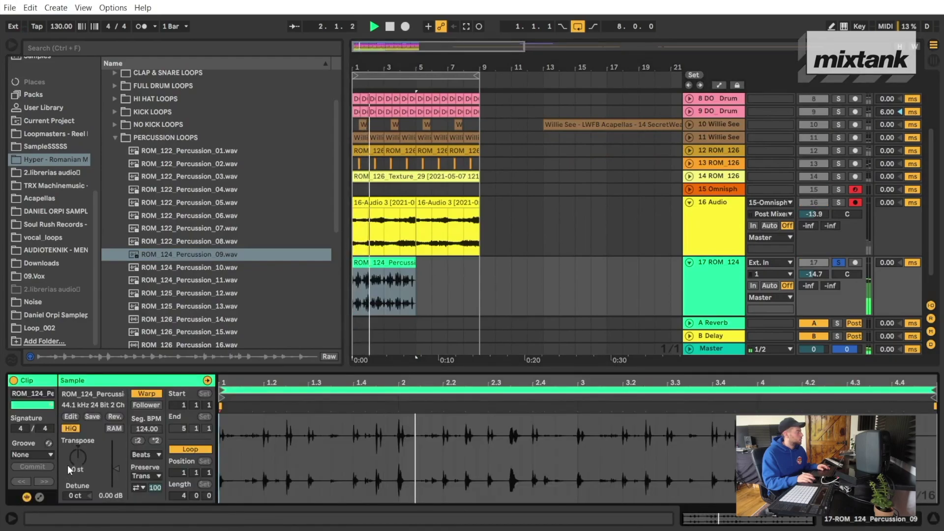
{"action": "left_click", "coordinate": [49, 456]}
{"action": "left_click", "coordinate": [47, 476]}
{"action": "left_click", "coordinate": [41, 467]}
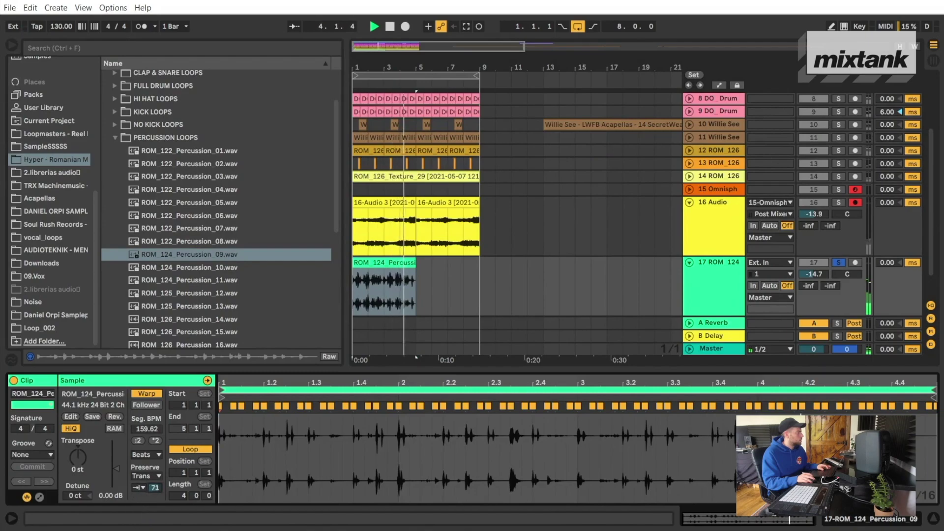
Duplicate the four-bar percussion clip over the second half of the loop and unsolo track 17
{"action": "key", "text": "ctrl+d"}
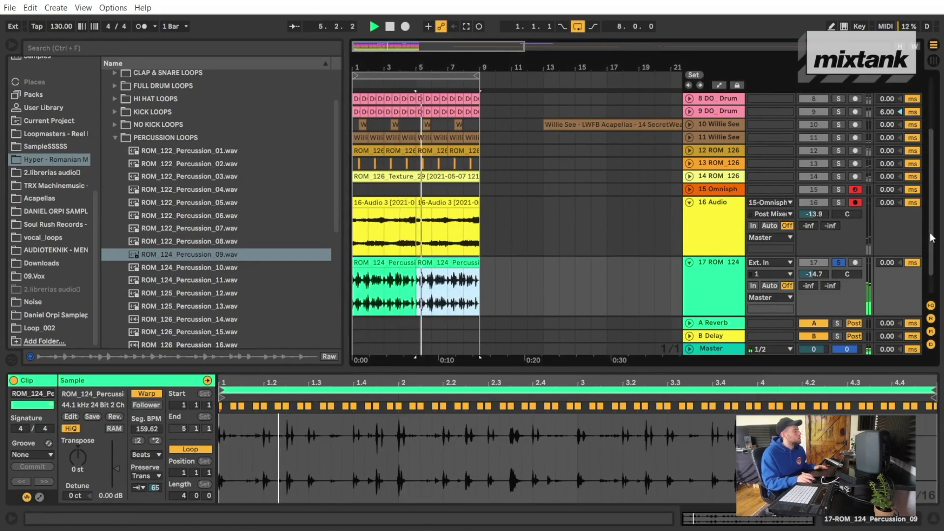
{"action": "scroll", "coordinate": [627, 210], "scroll_direction": "up", "scroll_amount": 5}
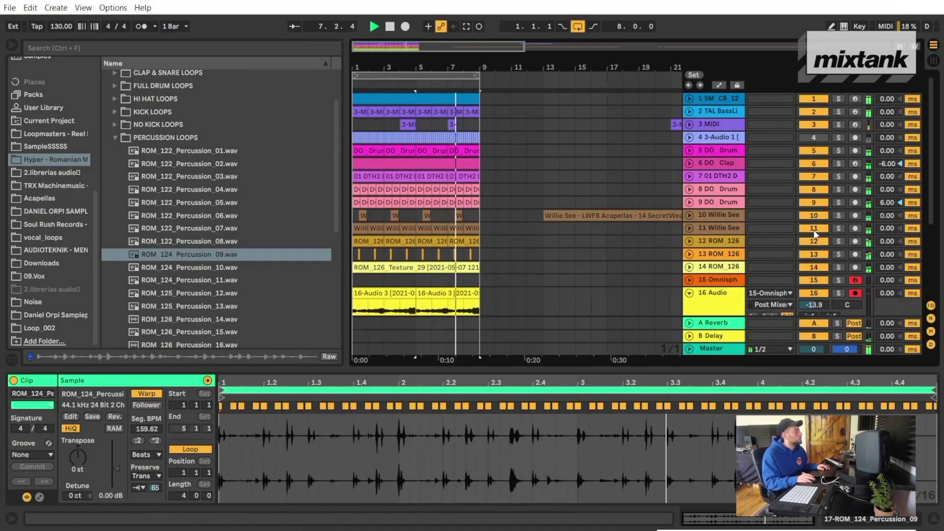
Delete the long leftover acapella clip starting at bar 13 on track 10 and select track 3 MIDI
{"action": "left_click", "coordinate": [707, 221]}
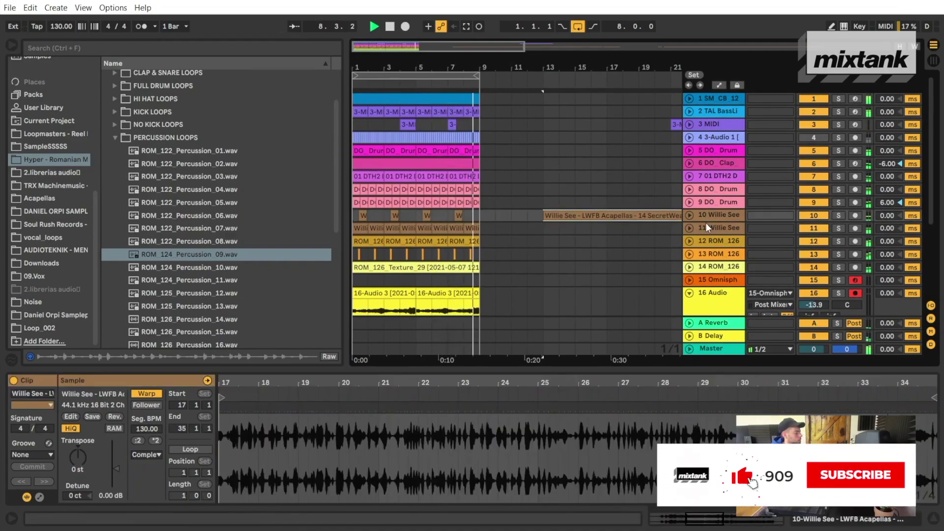
{"action": "left_click", "coordinate": [707, 222]}
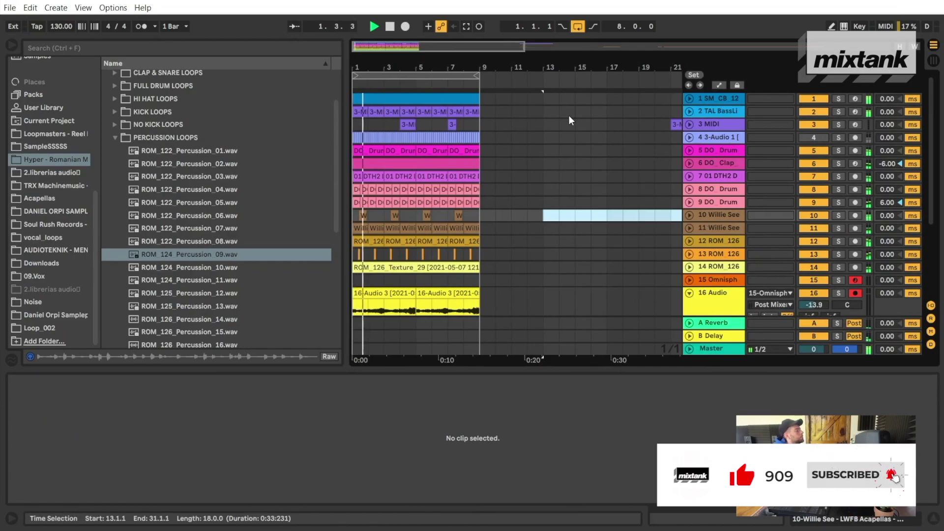
{"action": "left_click", "coordinate": [721, 123]}
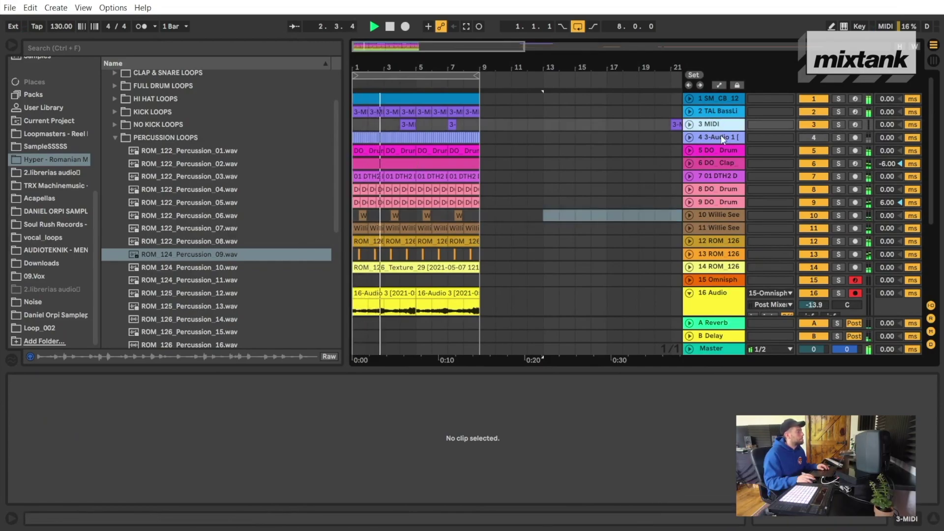